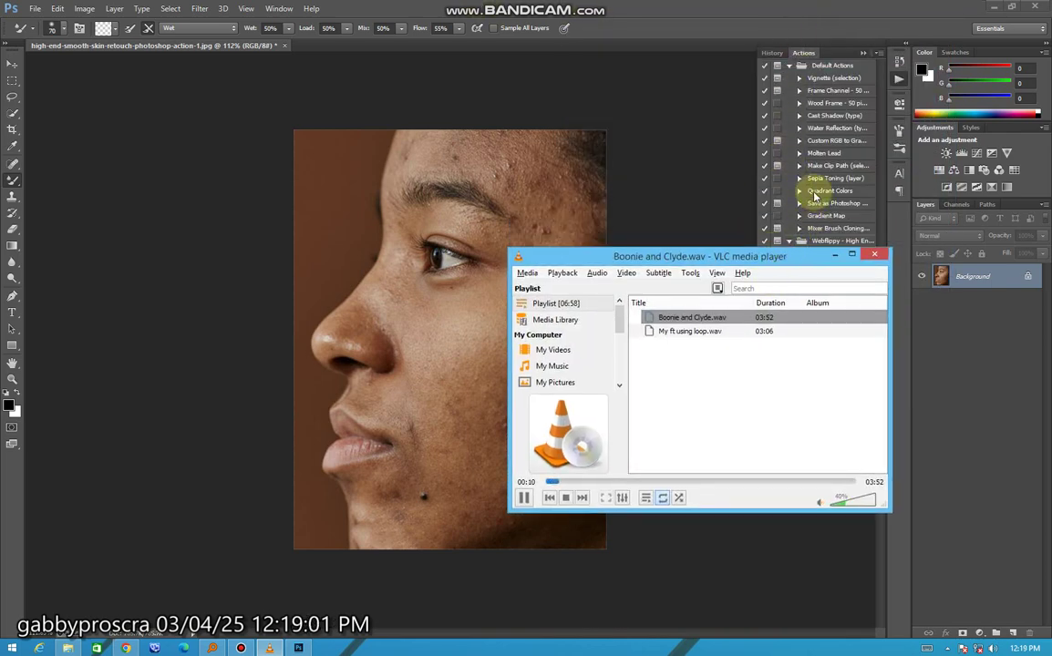
- Minimize the VLC player and zoom in on the portrait's cheek
left_click(836, 255)
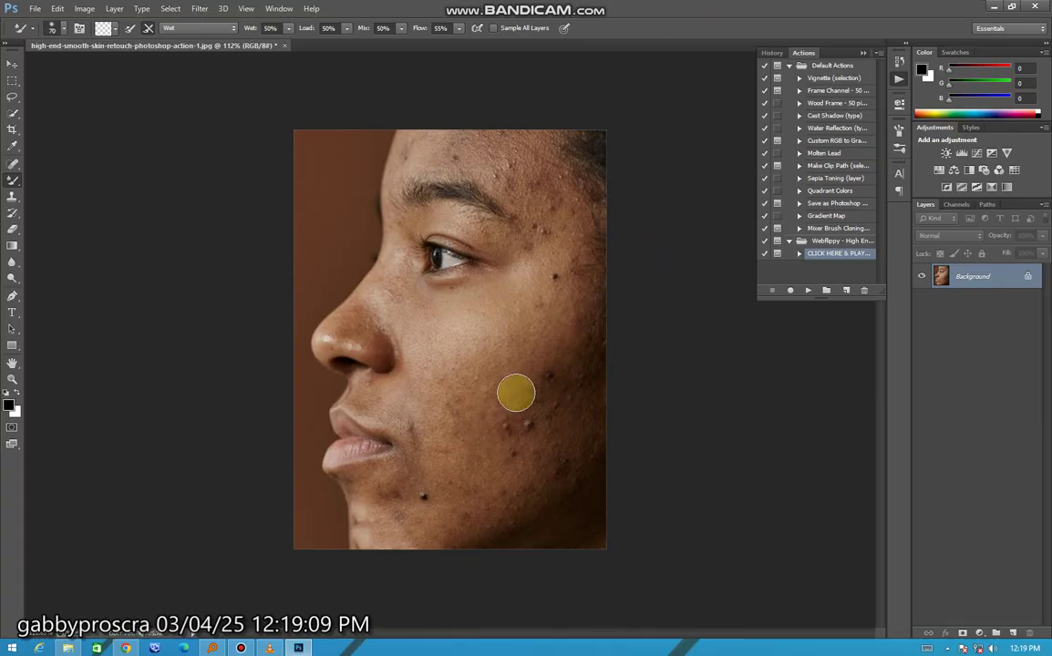
scroll(512, 392, "up", 1, "alt")
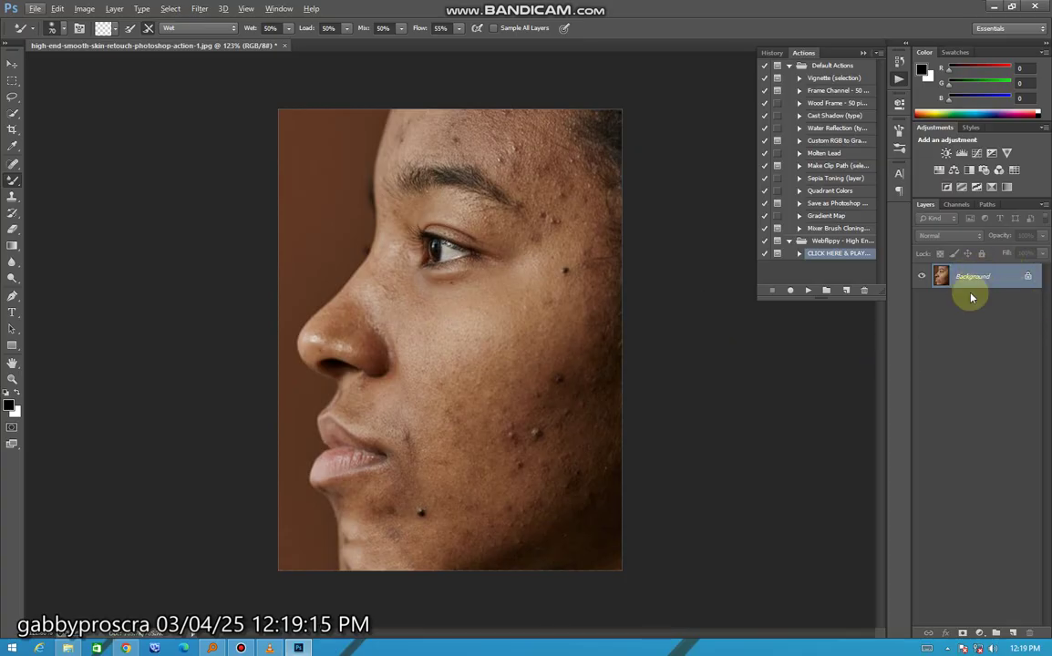
- Duplicate the portrait layer twice, name the copies l and m, hide l and select m
key("ctrl+j")
key("ctrl+j")
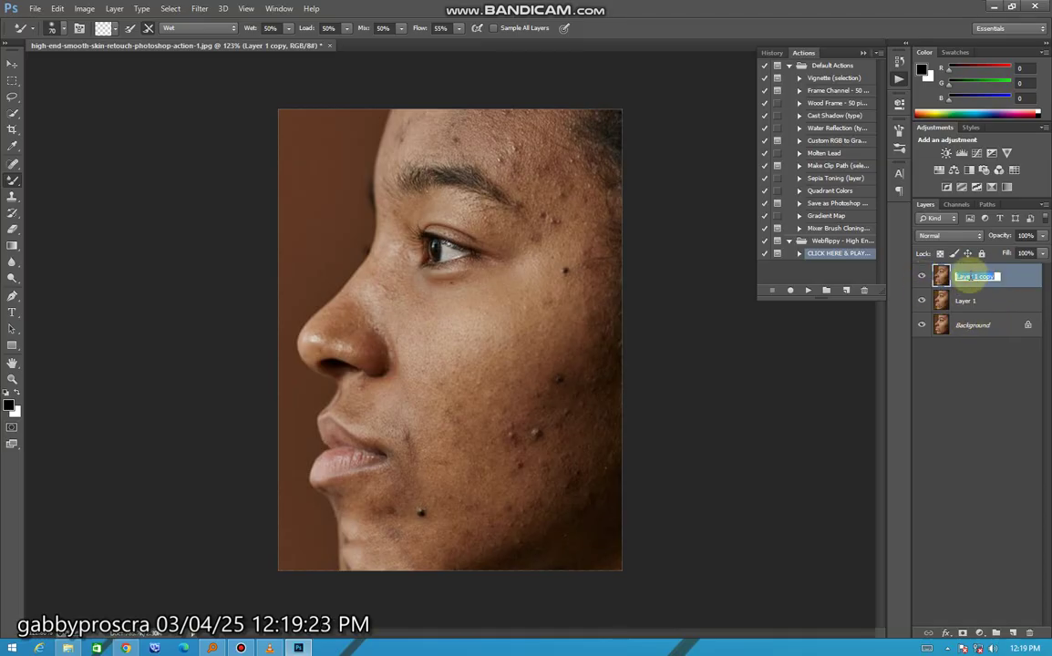
double_click(965, 301)
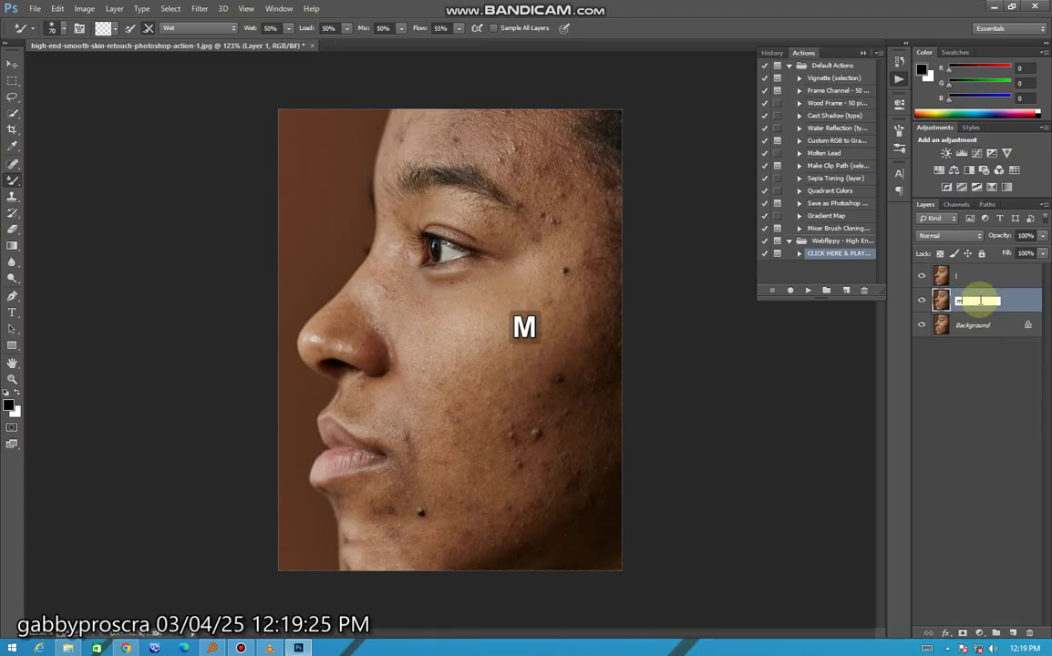
left_click(940, 283)
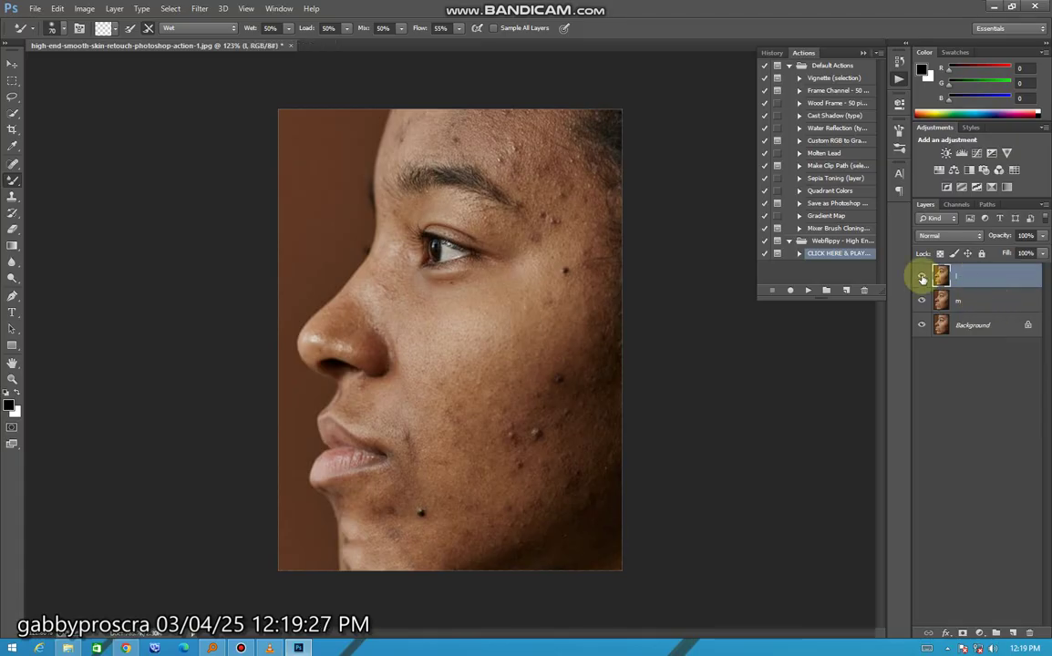
left_click(922, 277)
left_click(987, 304)
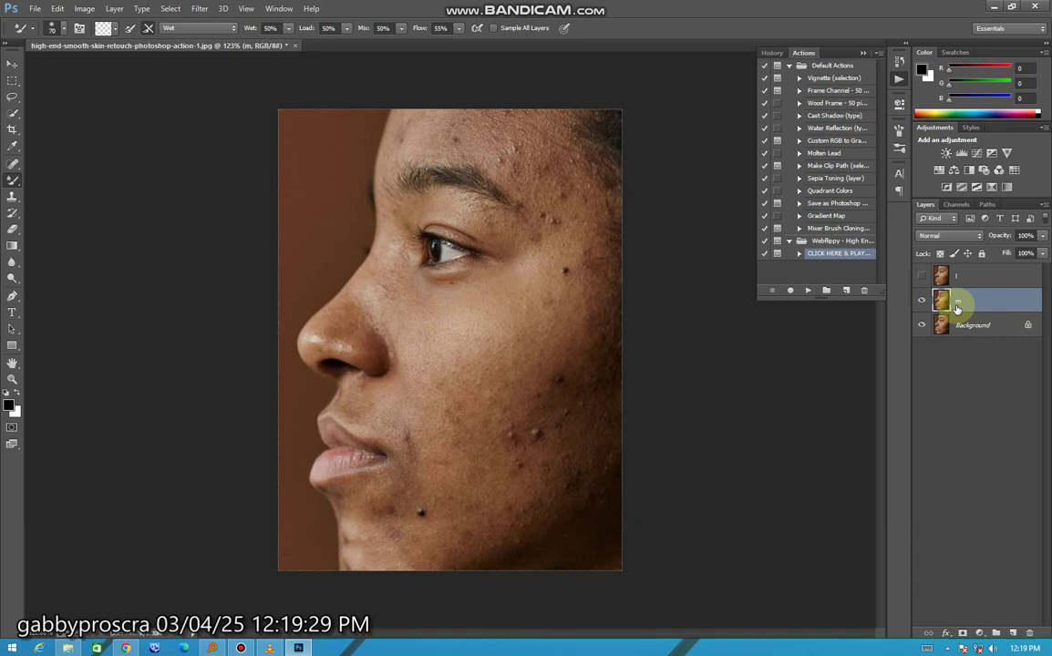
- Set up a Gaussian Blur with a 3.0-pixel radius on layer m, previewing the softened face
left_click(201, 8)
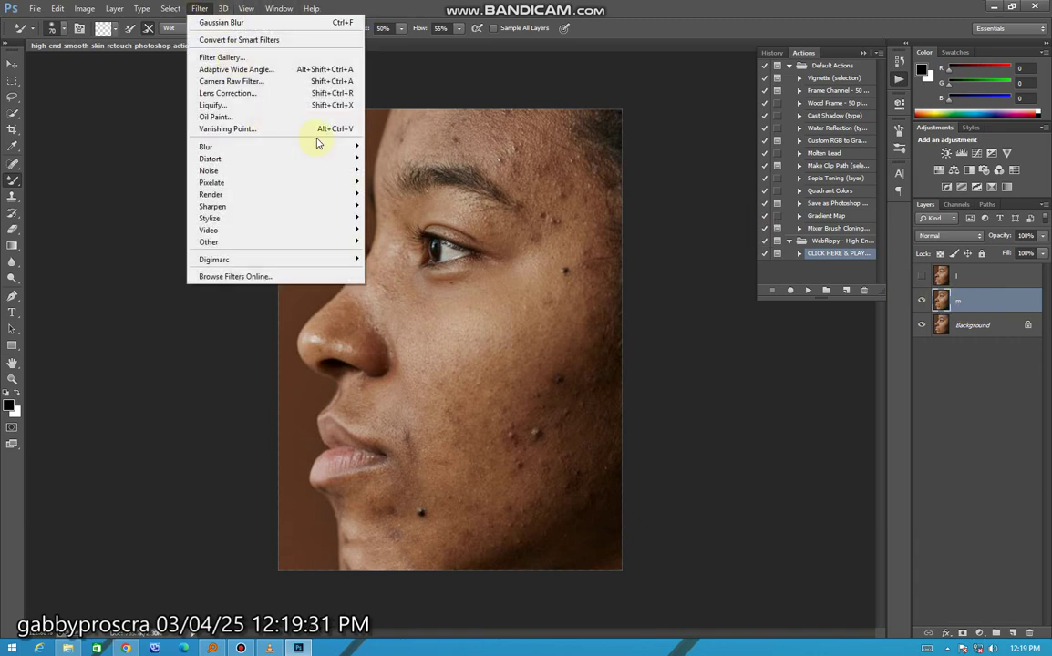
mouse_move(317, 151)
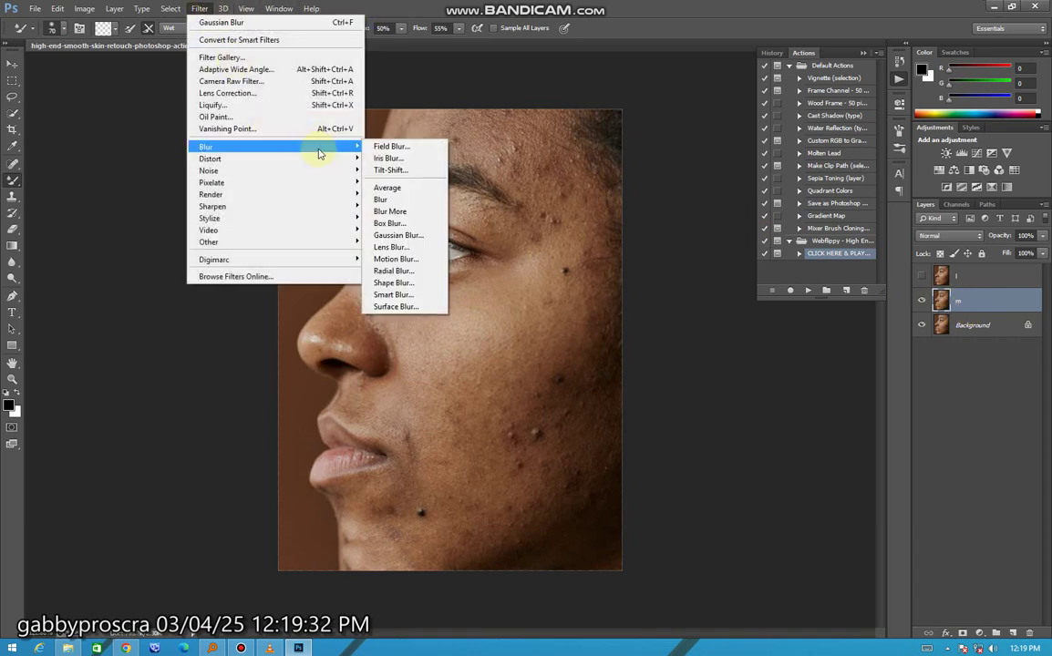
left_click(401, 236)
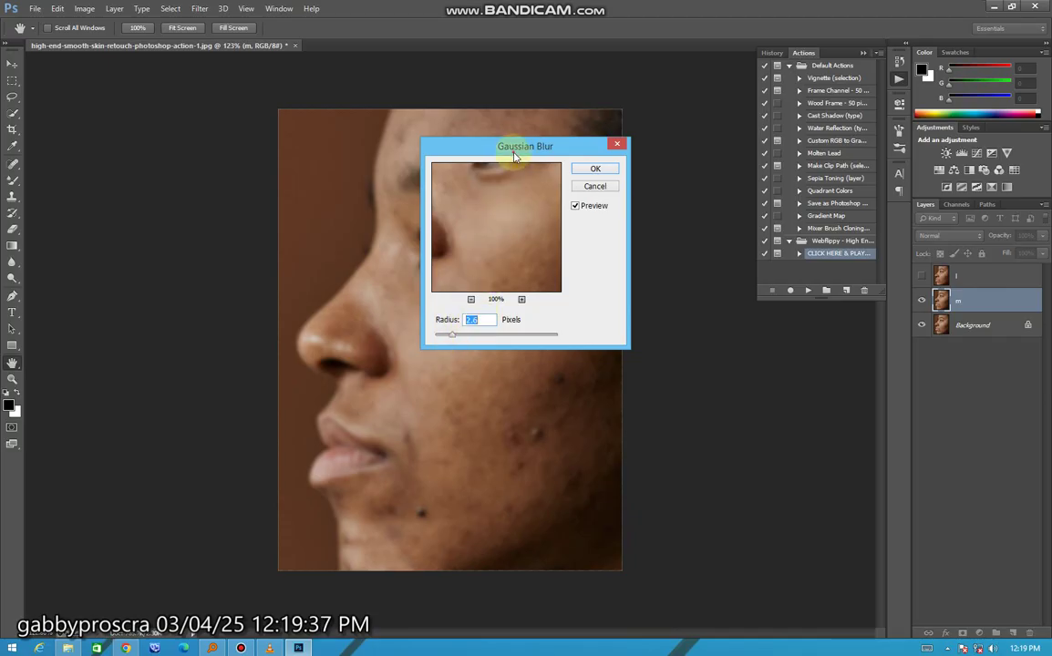
left_click_drag(513, 155, 735, 235)
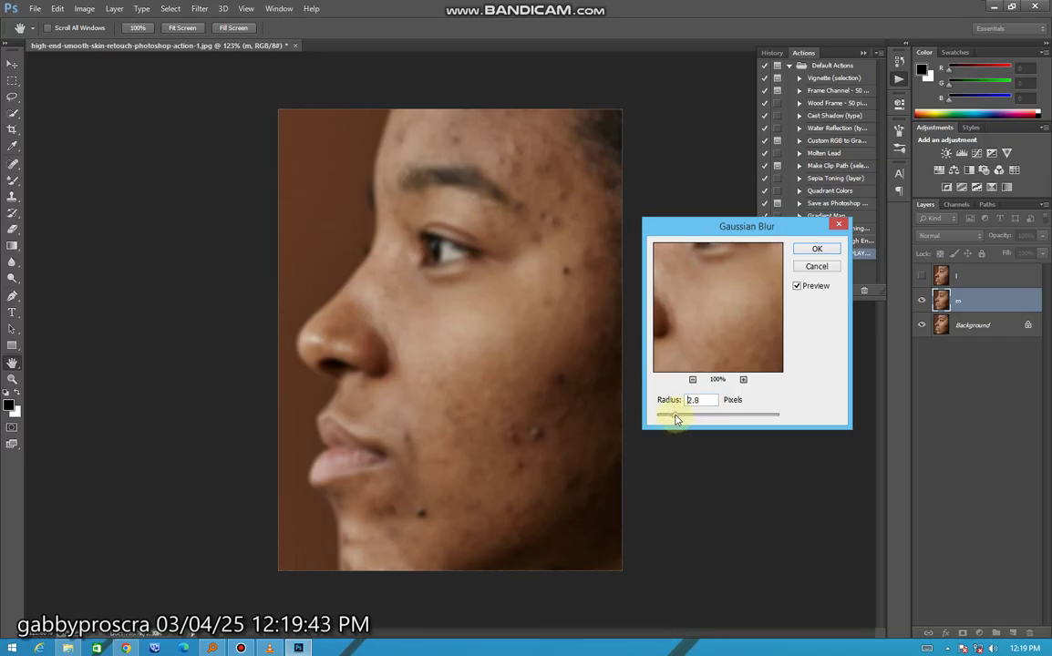
- Confirm the blur on m, then show and select layer l
left_click(817, 252)
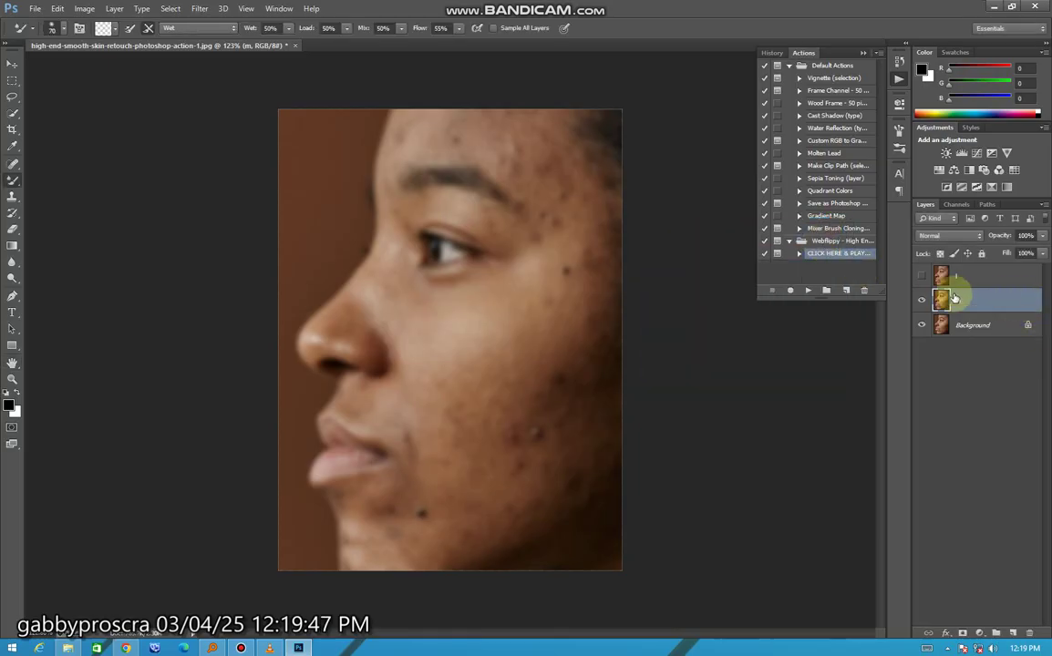
left_click(921, 276)
left_click(975, 278)
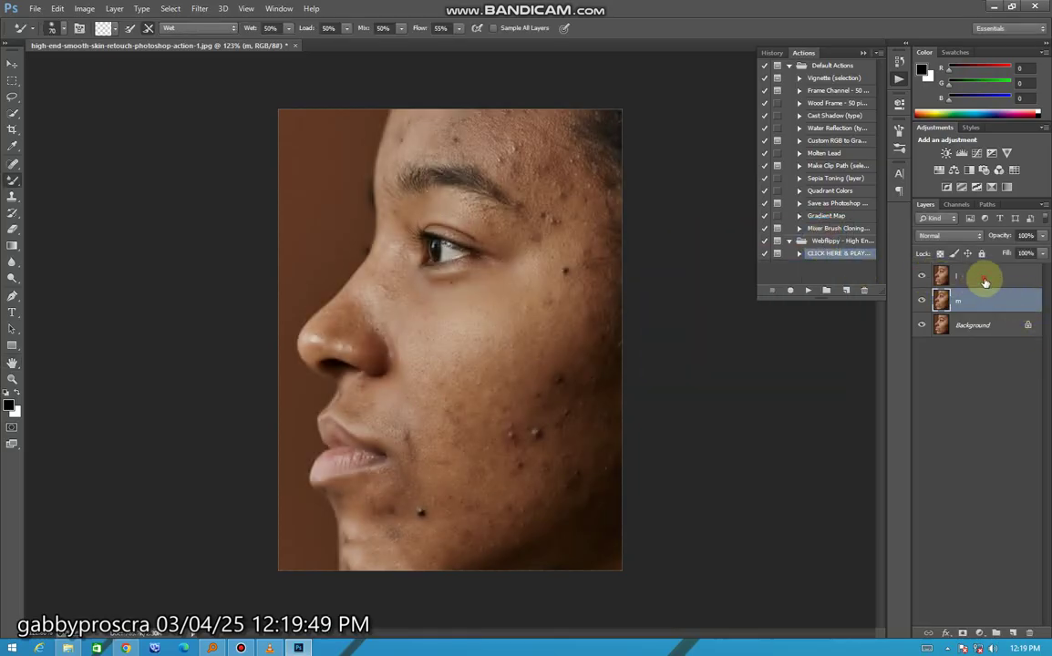
- Open Apply Image on layer l and choose layer m as the source
left_click(66, 7)
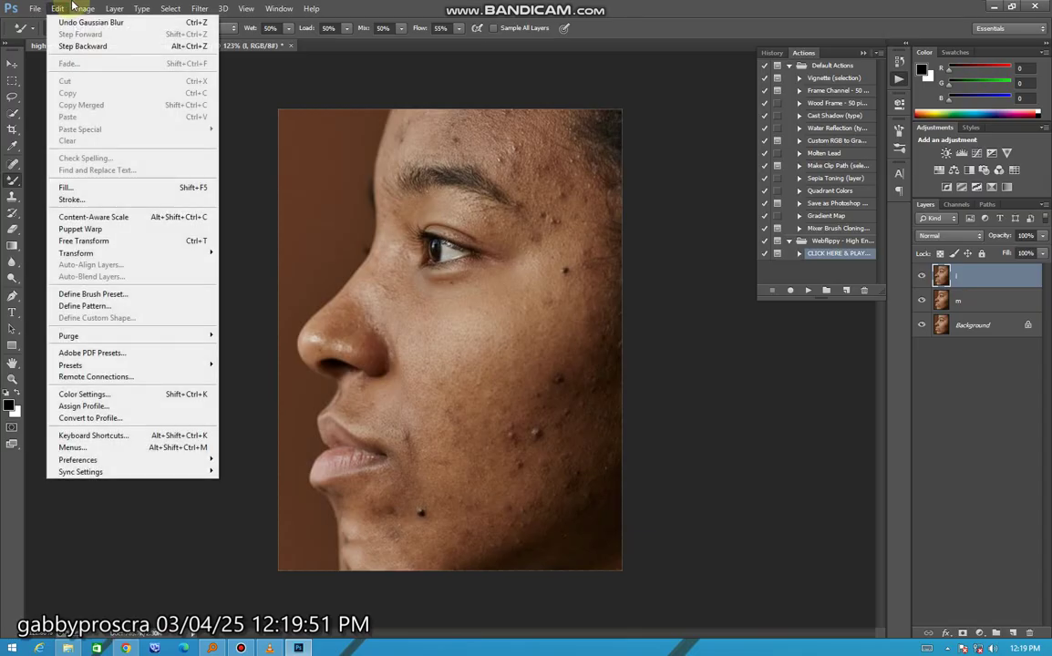
mouse_move(84, 8)
left_click(108, 188)
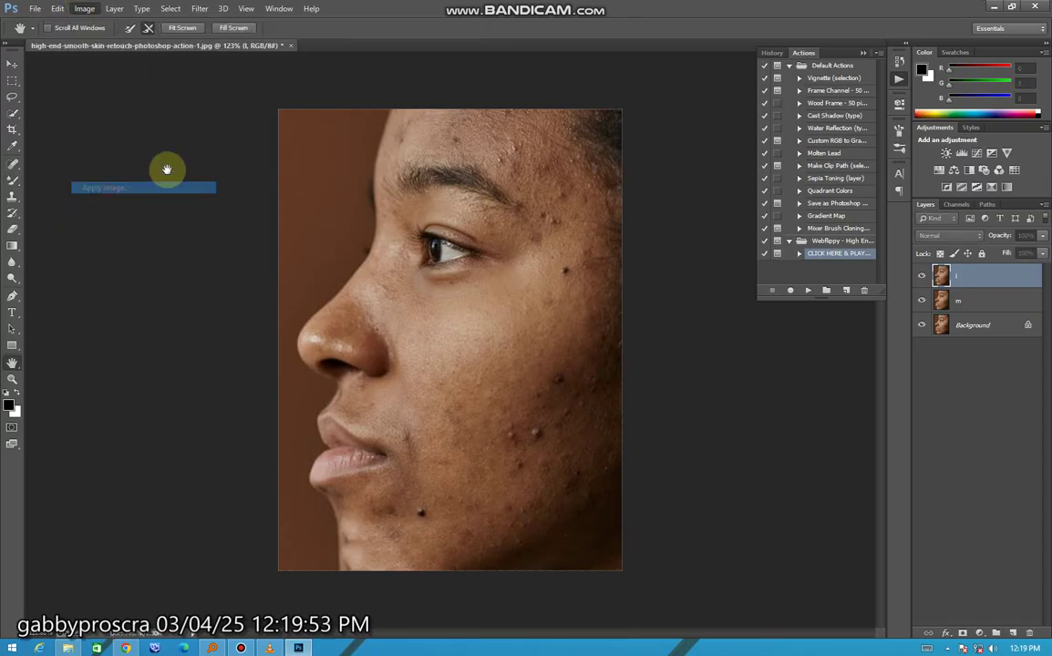
left_click(523, 205)
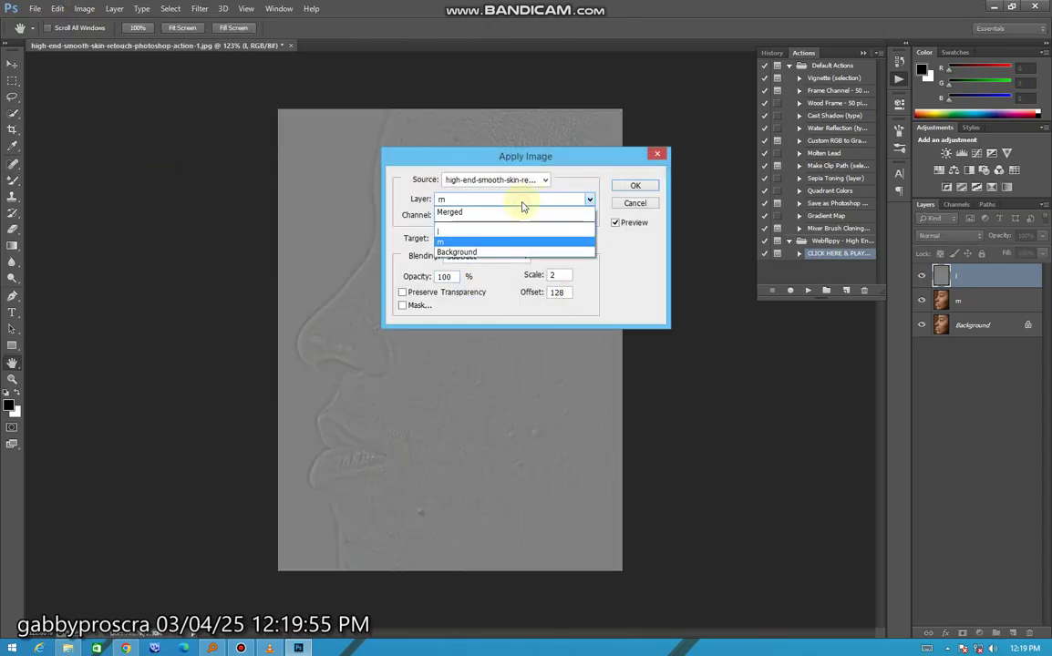
left_click(523, 204)
left_click(522, 200)
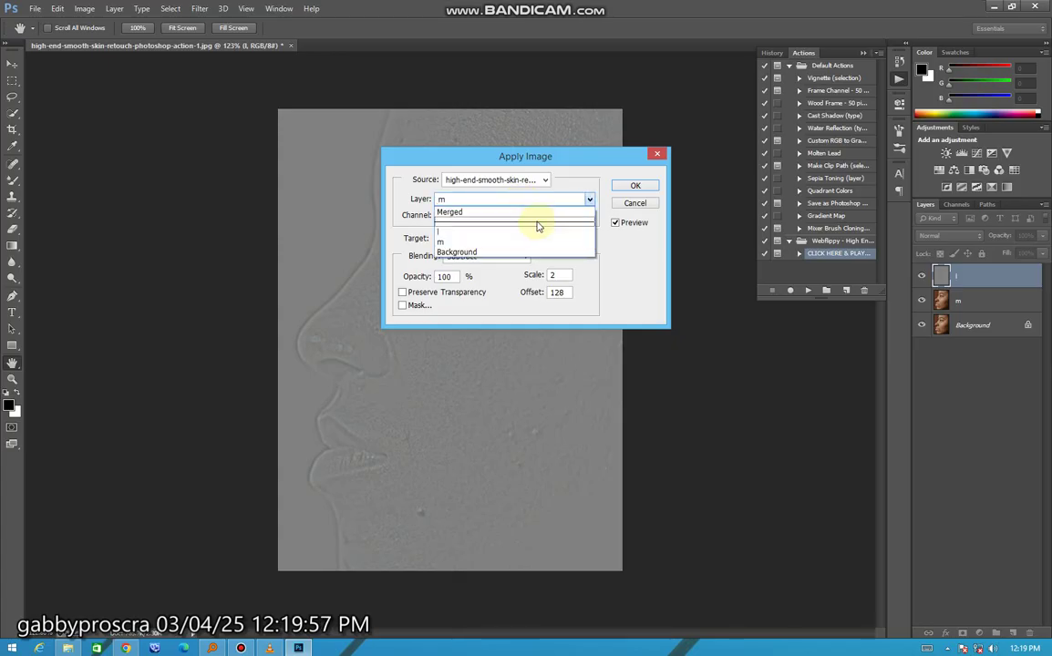
left_click(519, 234)
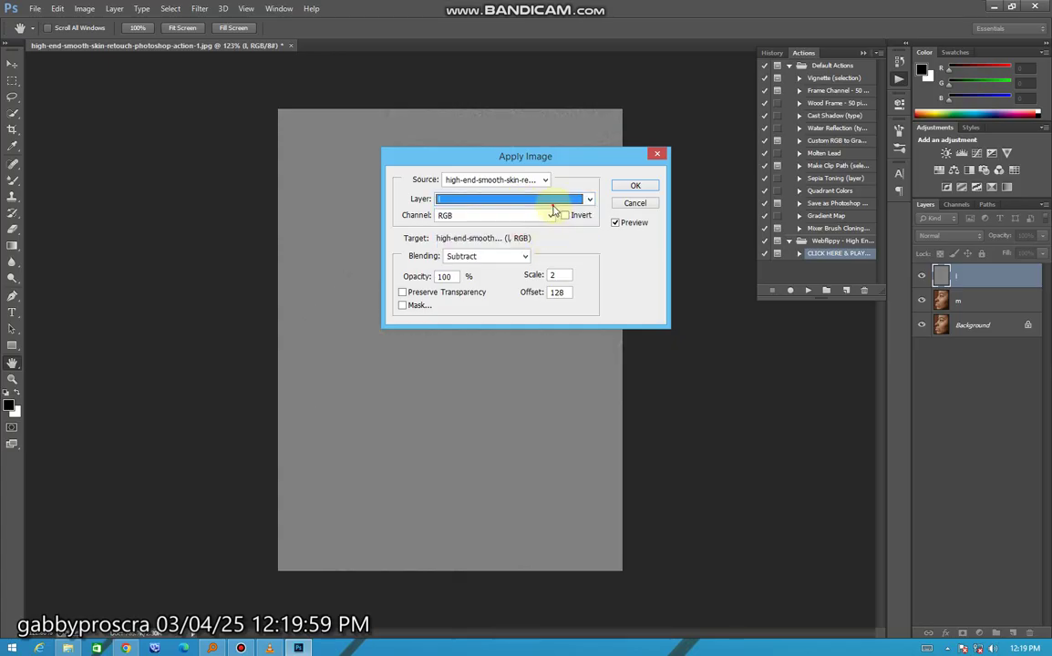
left_click(552, 210)
left_click(513, 214)
left_click(573, 202)
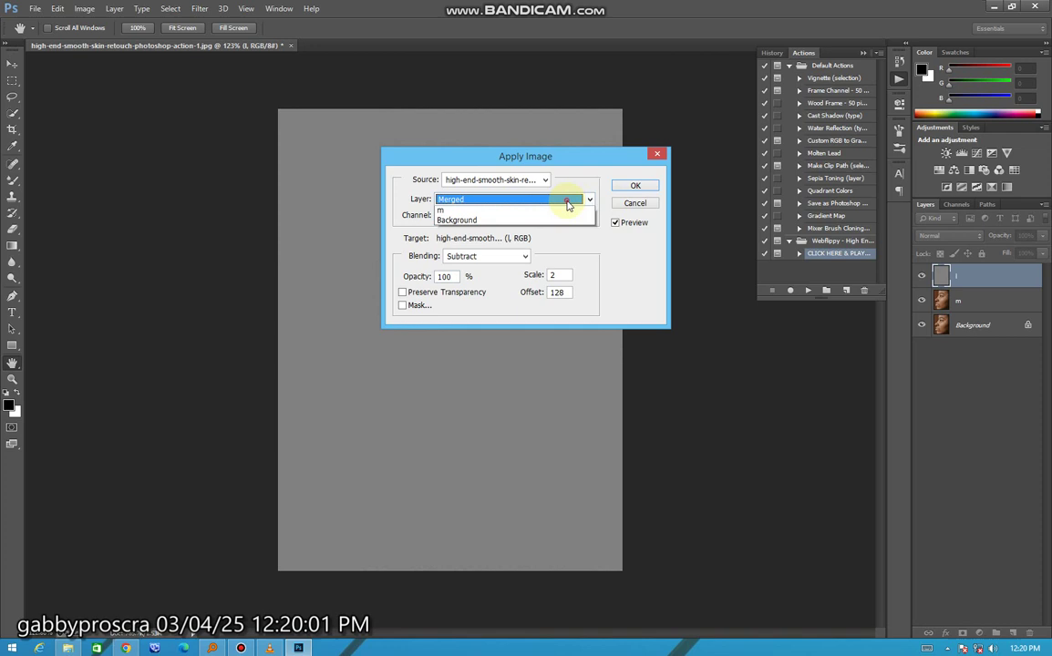
left_click(478, 250)
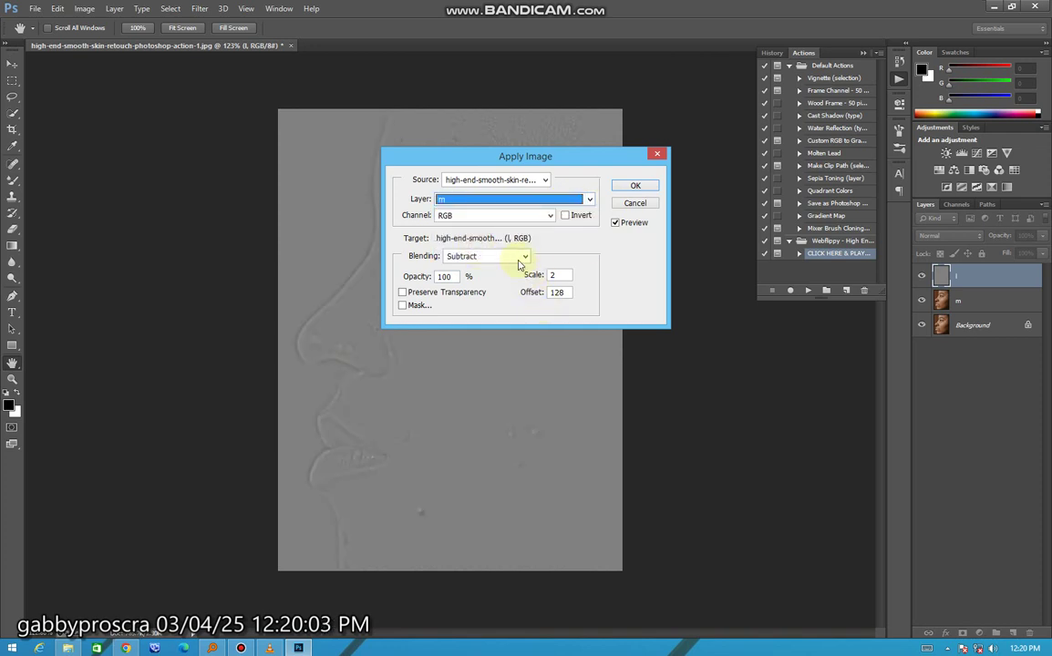
- Use Subtract blending with scale 2 and offset 128, and apply it to layer l
left_click(517, 257)
left_click(465, 500)
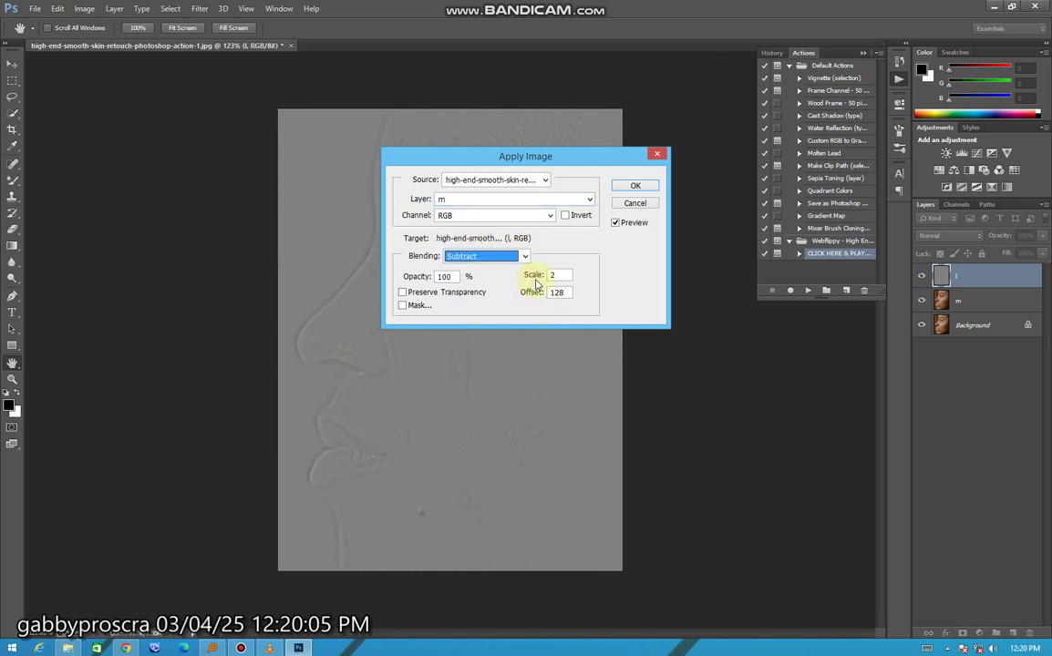
type("2")
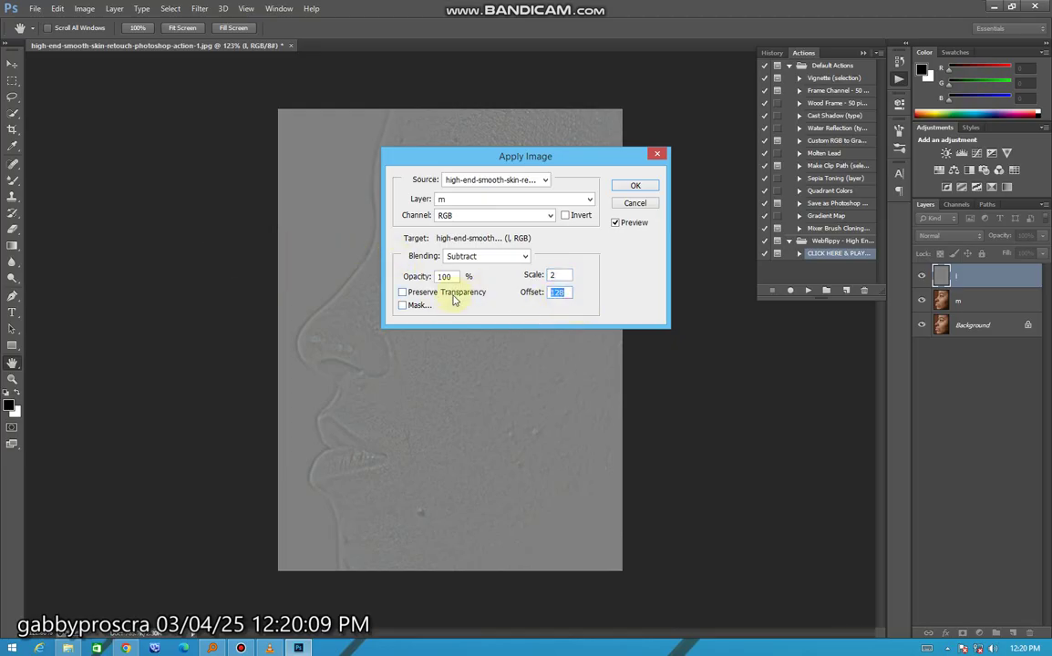
type("128")
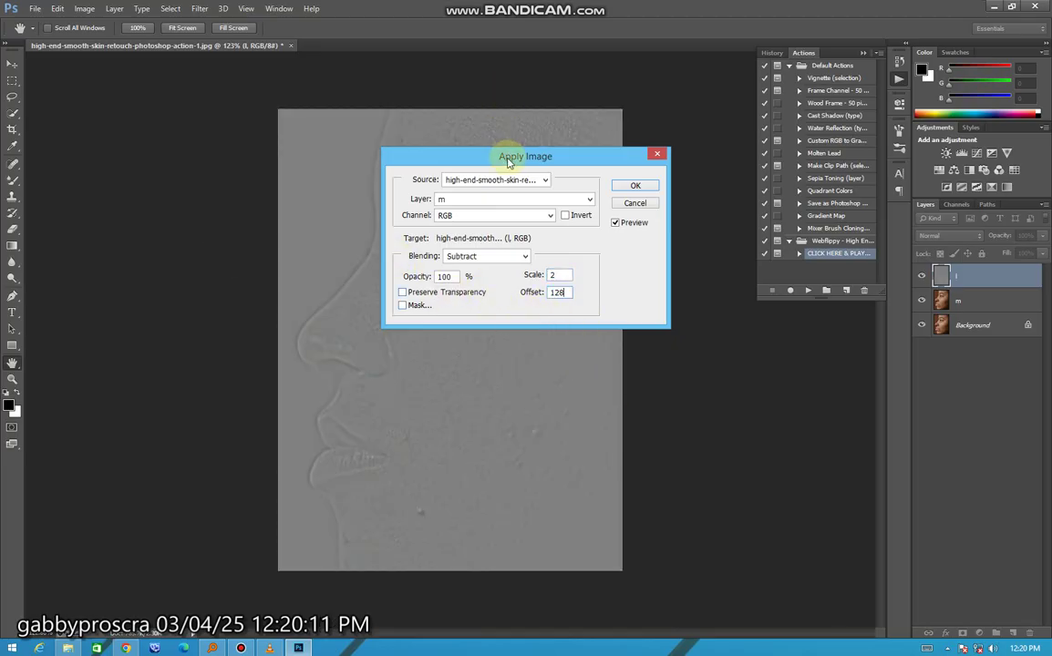
left_click_drag(508, 161, 757, 309)
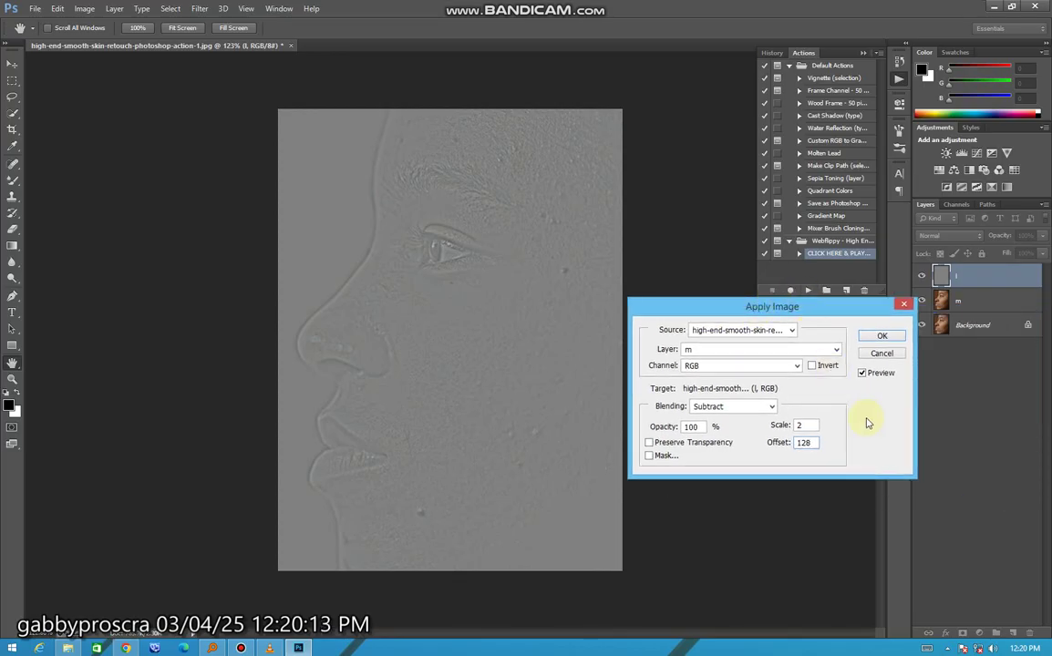
left_click(890, 339)
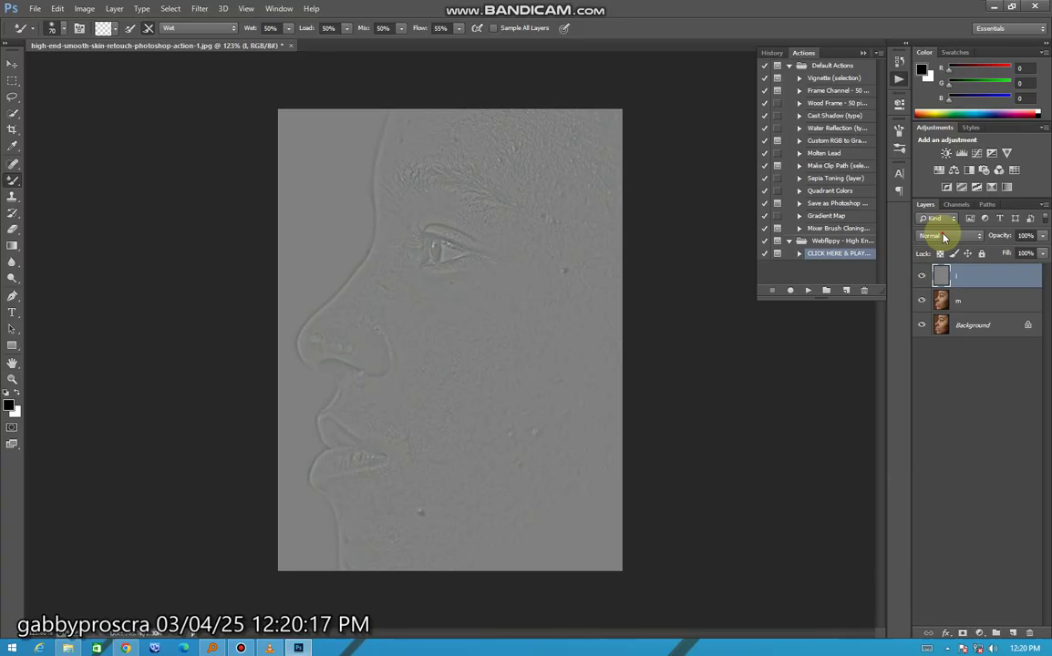
- Set layer l's blend mode to Linear Light, then hide it
left_click(944, 237)
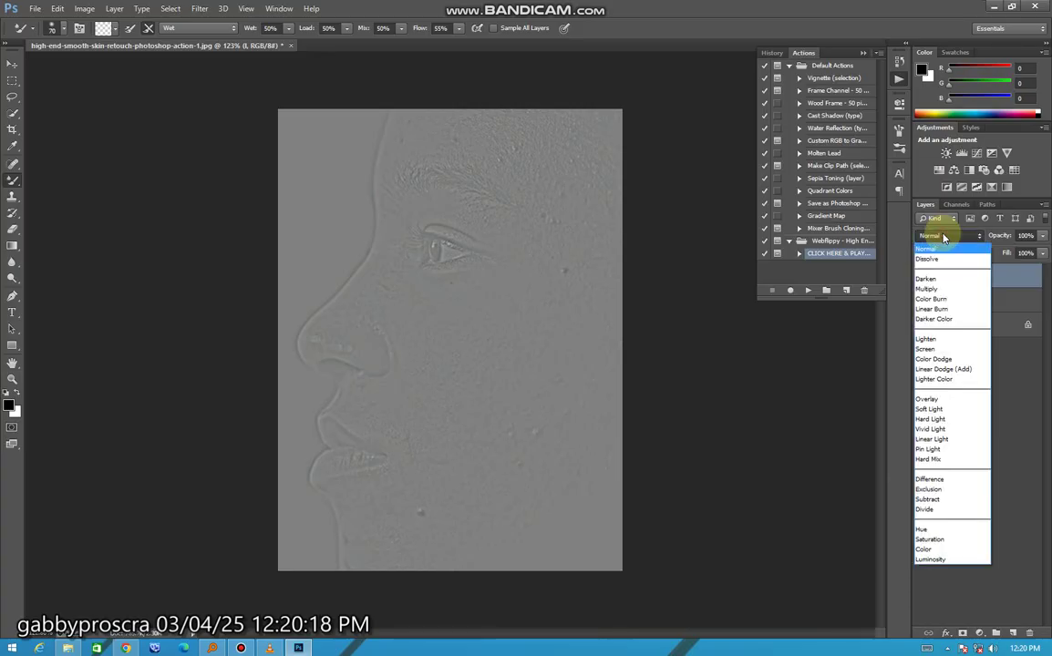
left_click(947, 441)
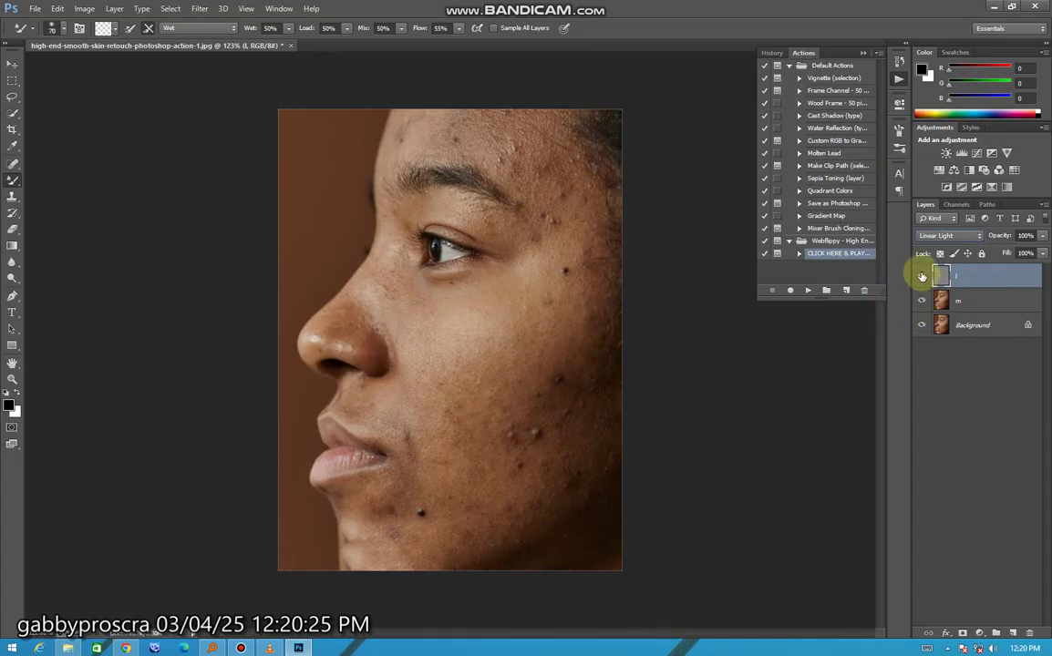
left_click(922, 277)
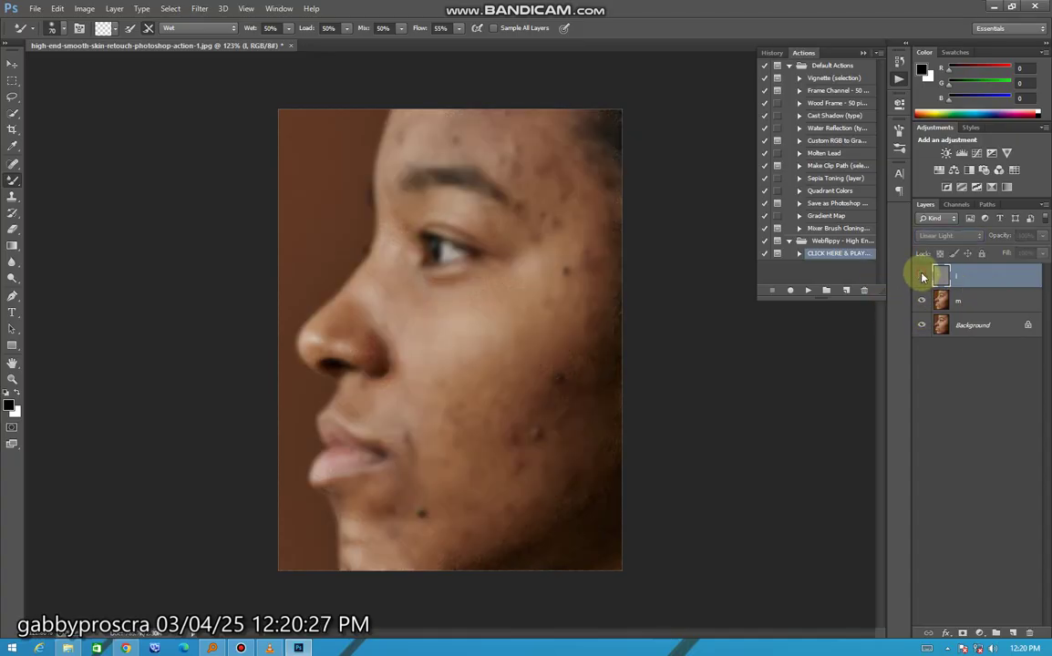
- On layer m, set the Mixer Brush to a clean Wet preset, with no reload and 55% flow
left_click(961, 308)
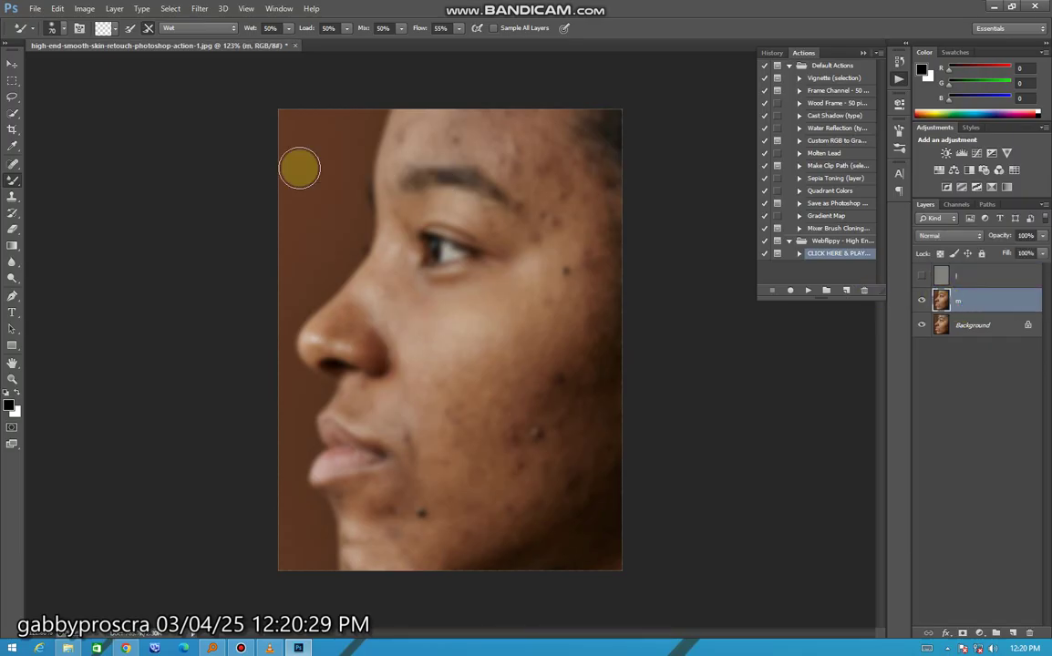
right_click(13, 180)
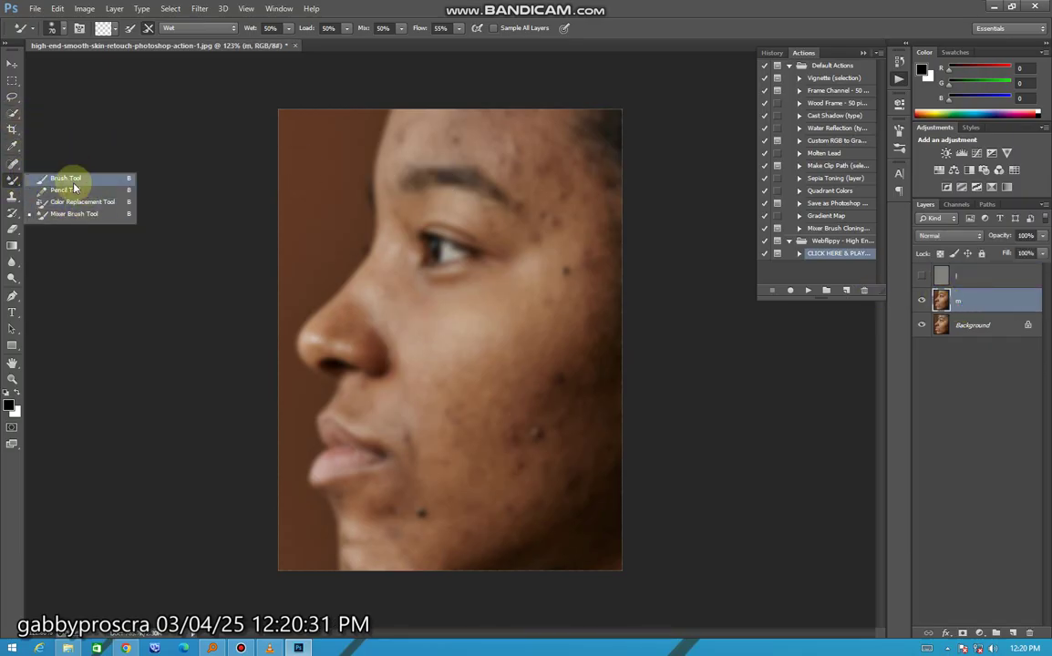
left_click(63, 216)
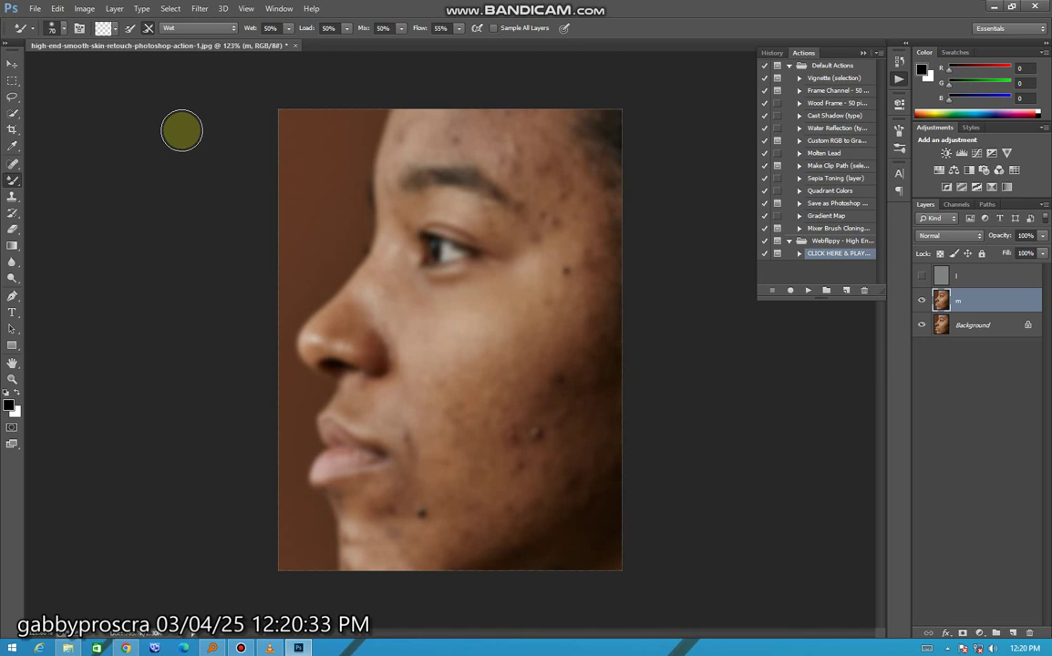
left_click(115, 28)
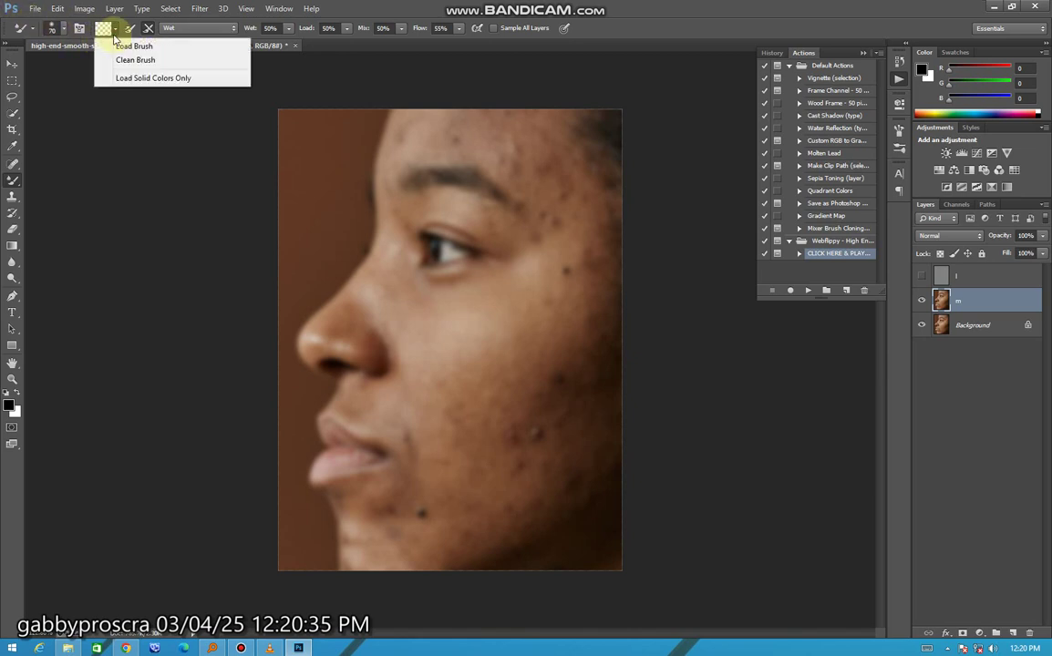
left_click(150, 60)
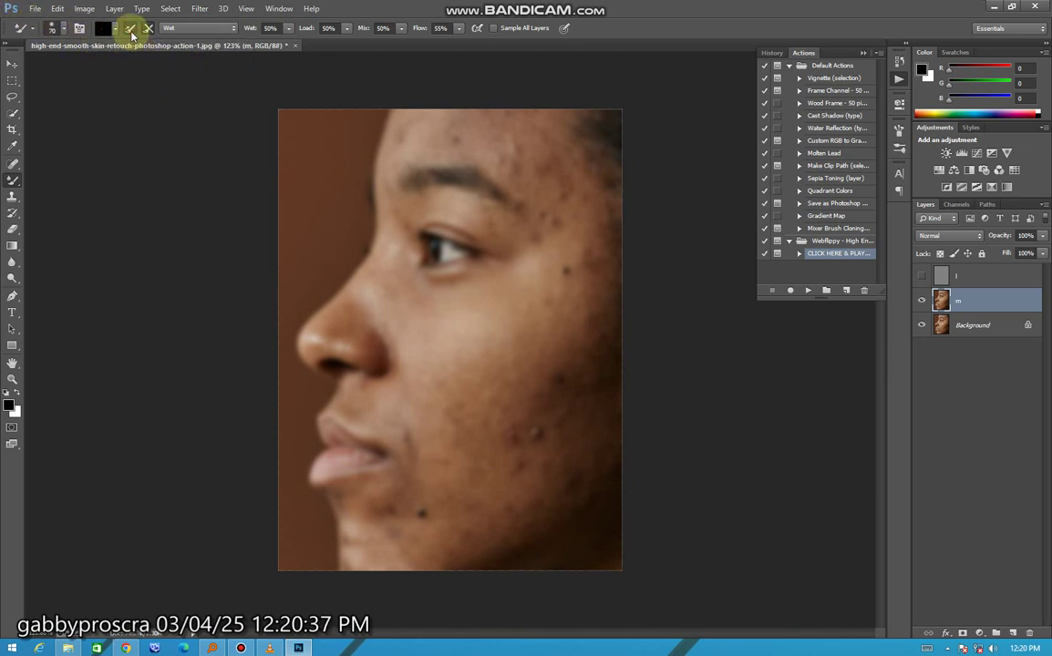
left_click(130, 30)
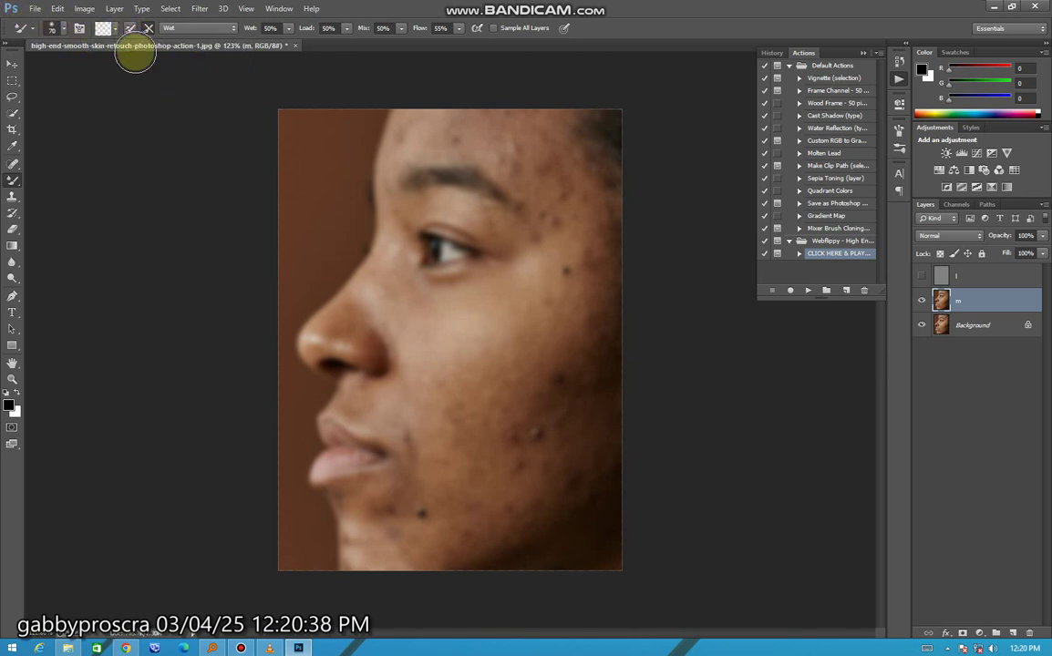
left_click(192, 35)
left_click(190, 143)
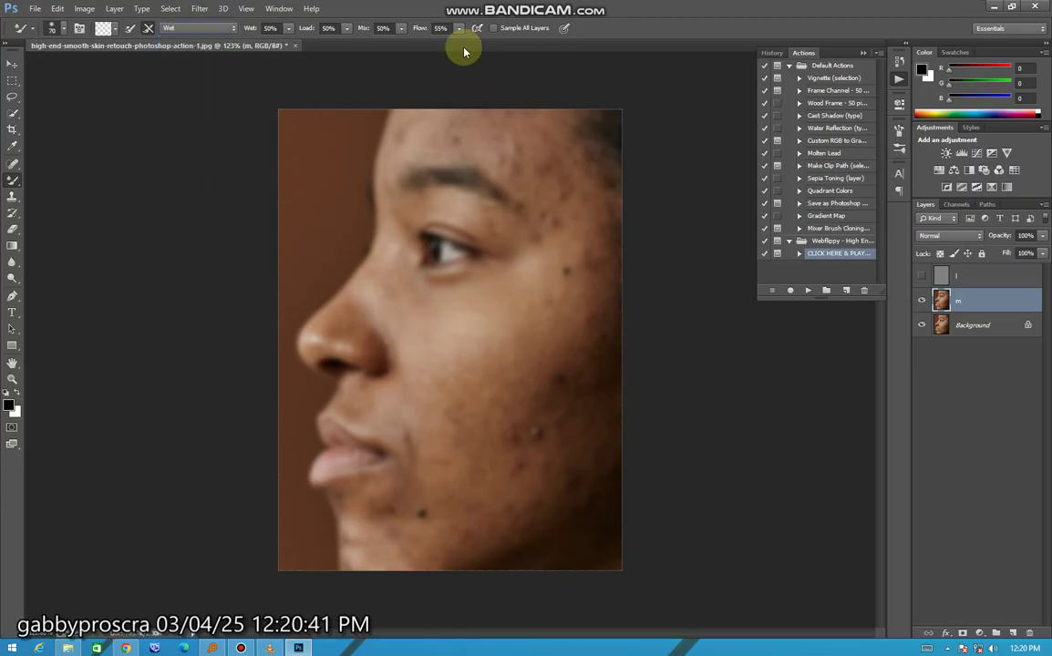
left_click(441, 28)
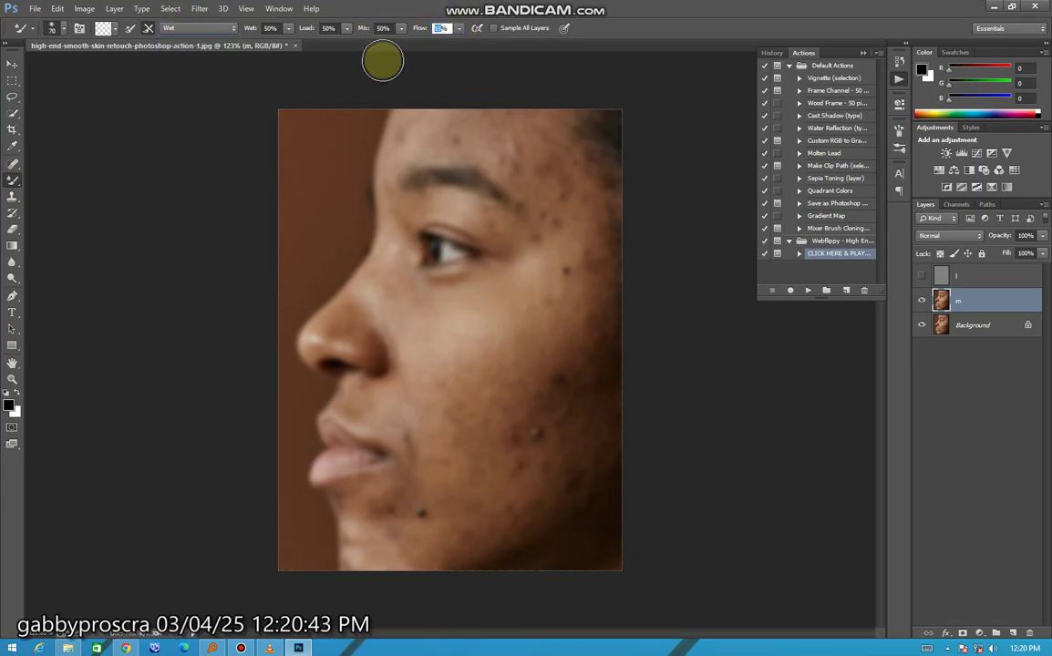
type("55")
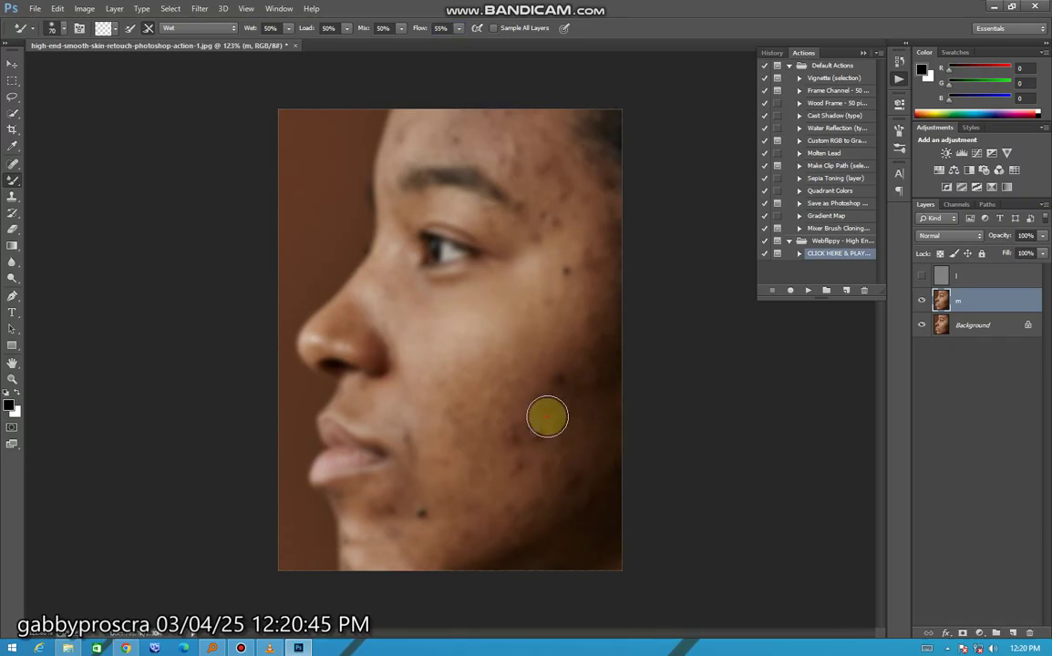
scroll(519, 395, "up", 2)
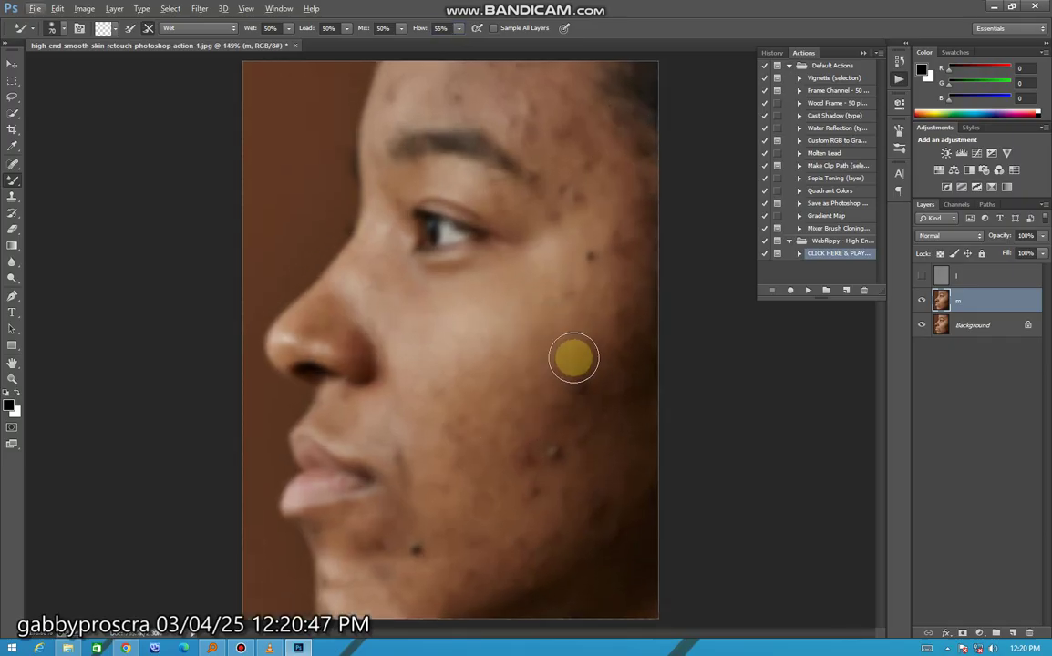
- Blend the lower-cheek spots on m, compare against layer l, undo a stroke, and shrink the brush to 40
mouse_move(602, 353)
left_mouse_down()
mouse_move(536, 473)
mouse_move(609, 367)
mouse_move(583, 447)
mouse_move(541, 482)
mouse_move(523, 522)
mouse_move(523, 449)
mouse_move(479, 448)
mouse_move(479, 418)
mouse_move(458, 432)
mouse_move(472, 383)
mouse_move(517, 385)
mouse_move(514, 415)
mouse_move(409, 568)
mouse_move(494, 579)
mouse_move(581, 477)
mouse_move(497, 557)
mouse_move(433, 560)
mouse_move(417, 534)
mouse_move(413, 571)
mouse_move(447, 444)
mouse_move(450, 366)
mouse_move(417, 344)
mouse_move(428, 408)
mouse_move(418, 433)
mouse_move(421, 416)
mouse_move(503, 438)
mouse_move(501, 409)
mouse_move(468, 347)
left_mouse_up()
left_click(923, 274)
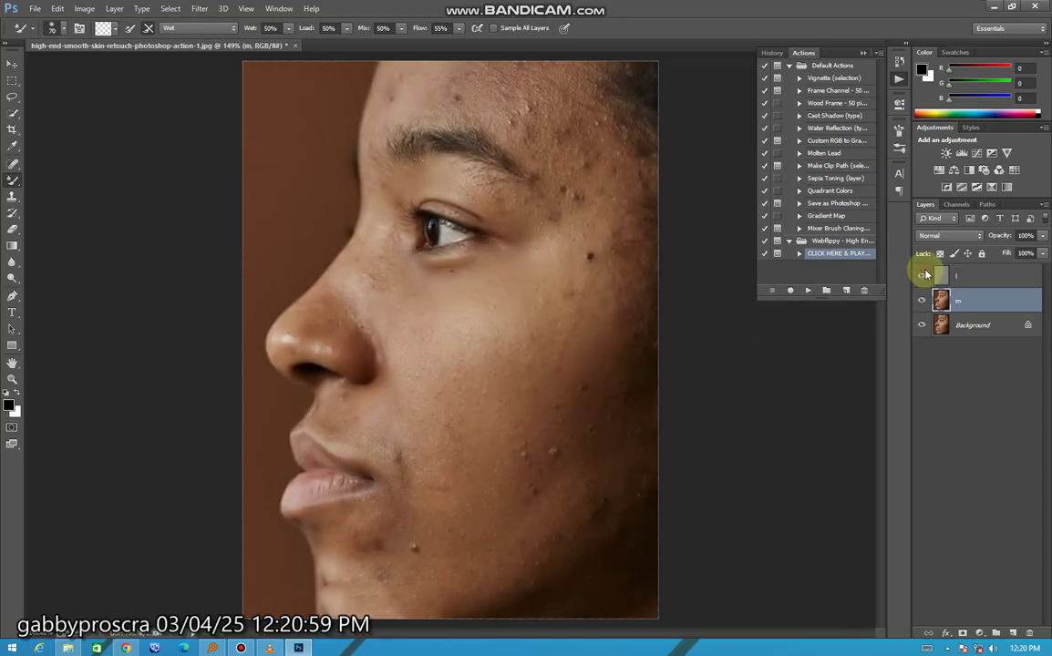
left_click(922, 274)
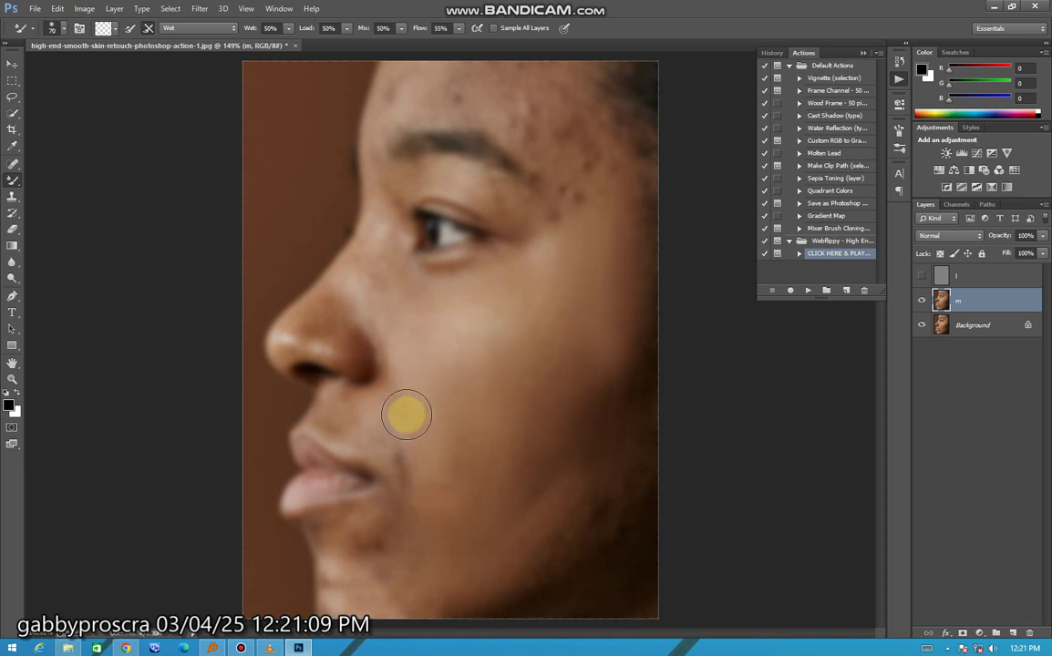
key("ctrl")
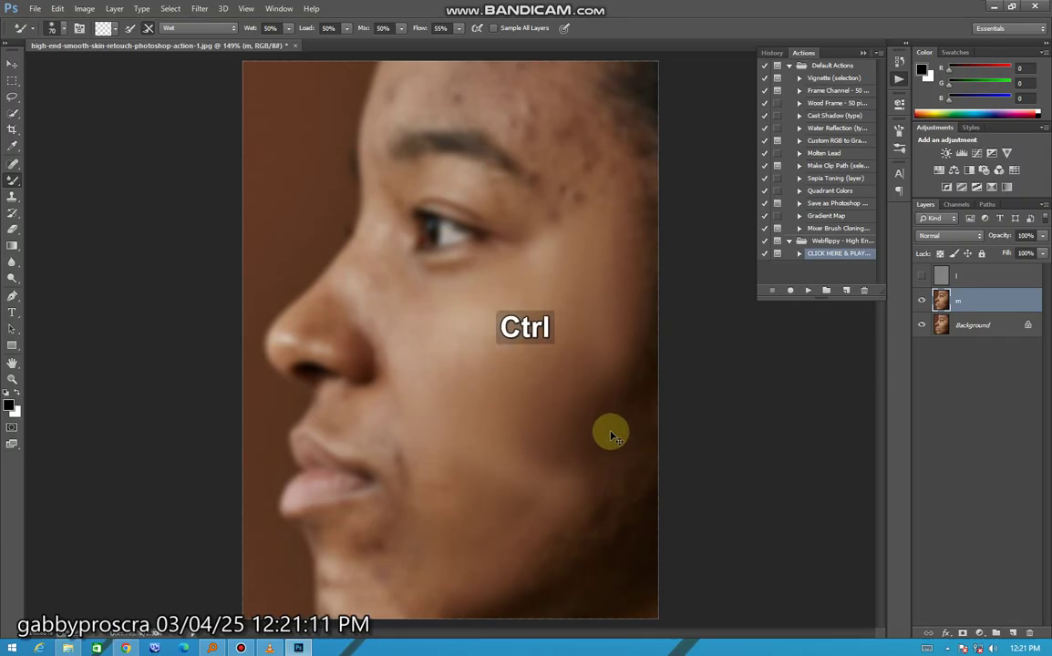
key("ctrl+alt+z")
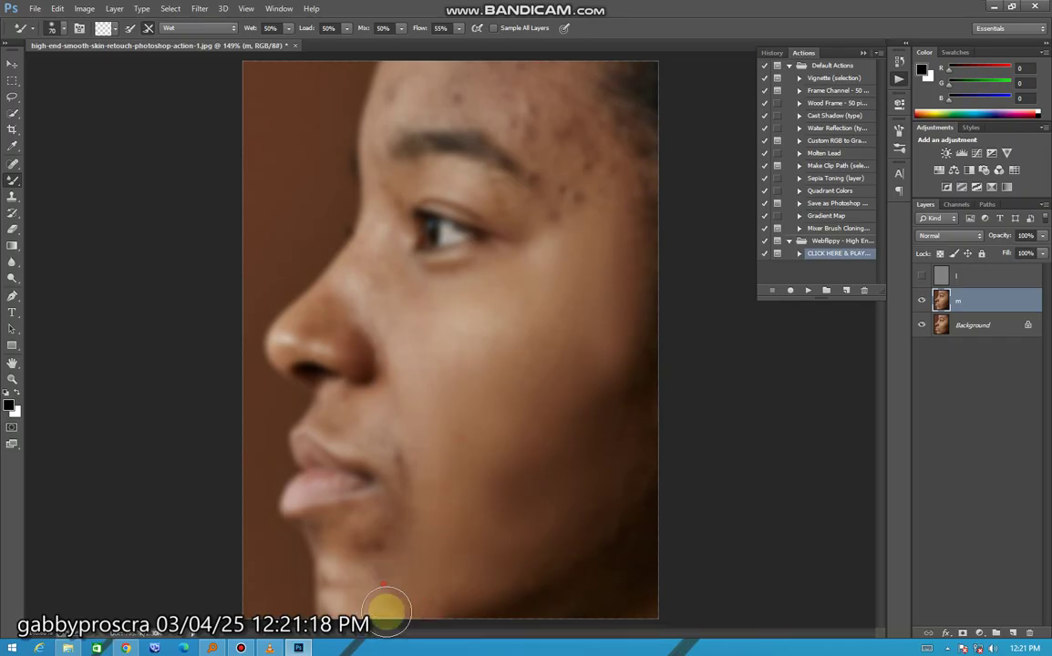
key("bracketleft")
key("bracketleft")
key("bracketleft")
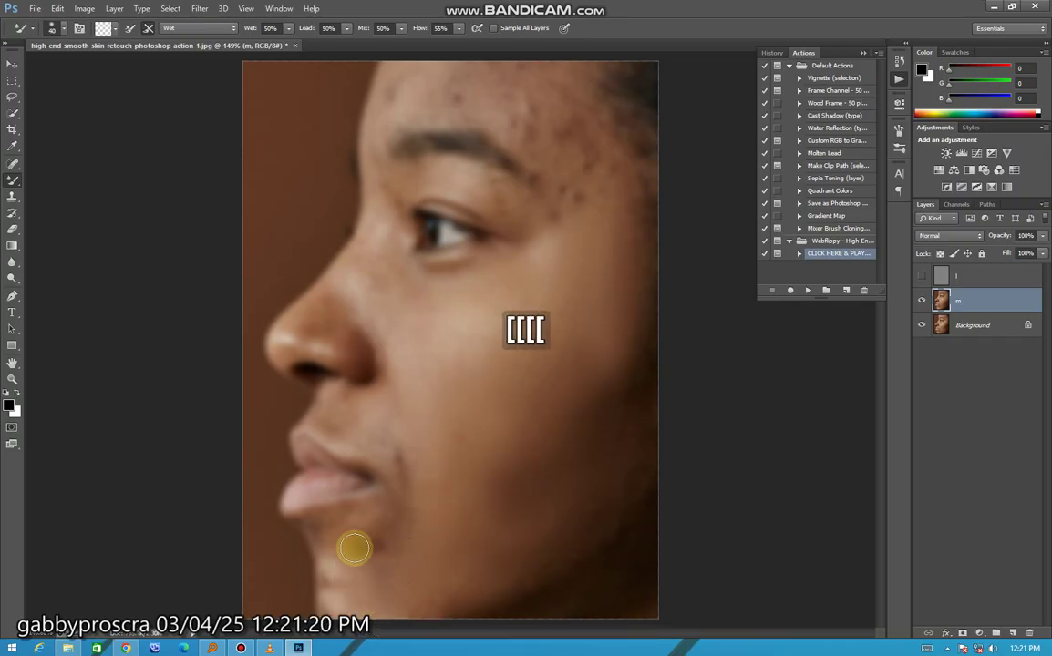
scroll(360, 560, "up", 3, "alt")
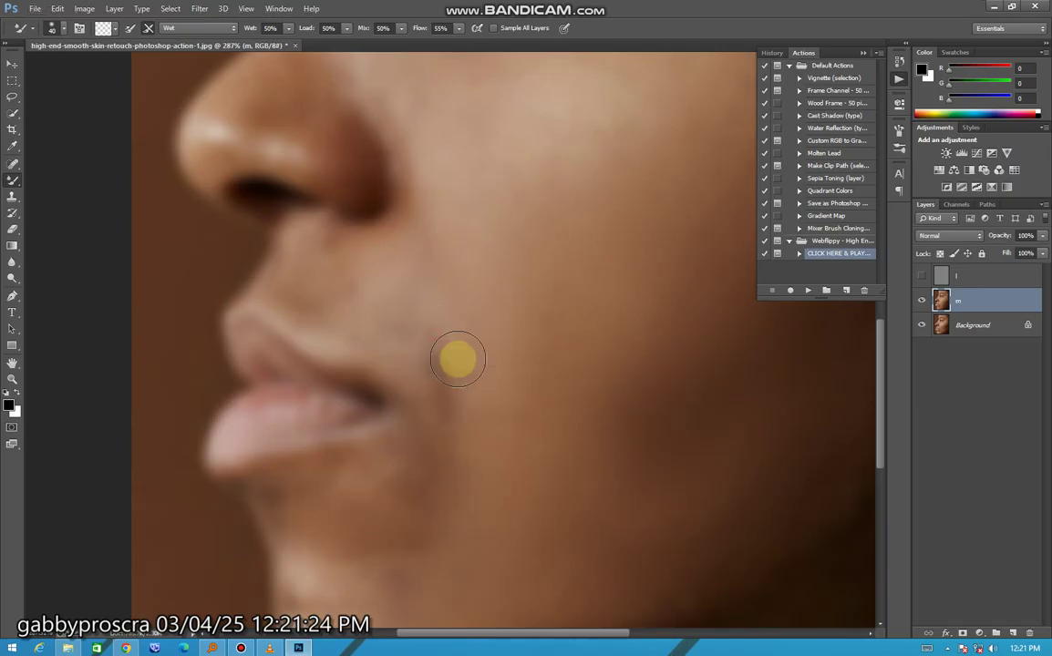
- Enlarge the mixer brush and smooth the dark blemishes beside the eye
scroll(493, 431, "down", 5, "alt")
scroll(517, 294, "up", 2, "alt")
scroll(544, 192, "up", 3, "alt")
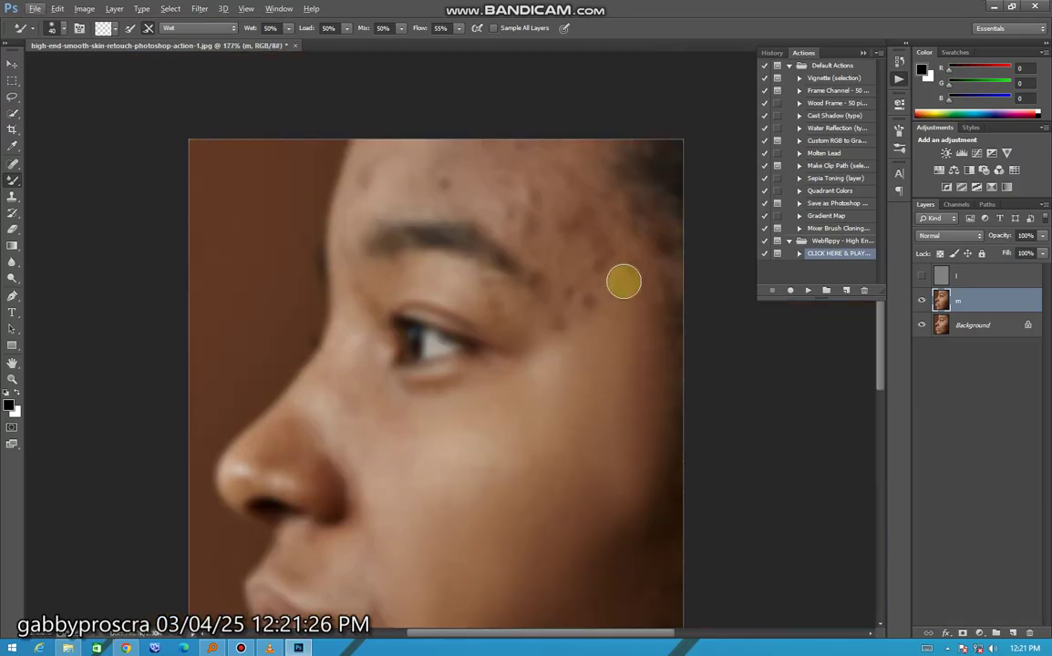
key("bracketright")
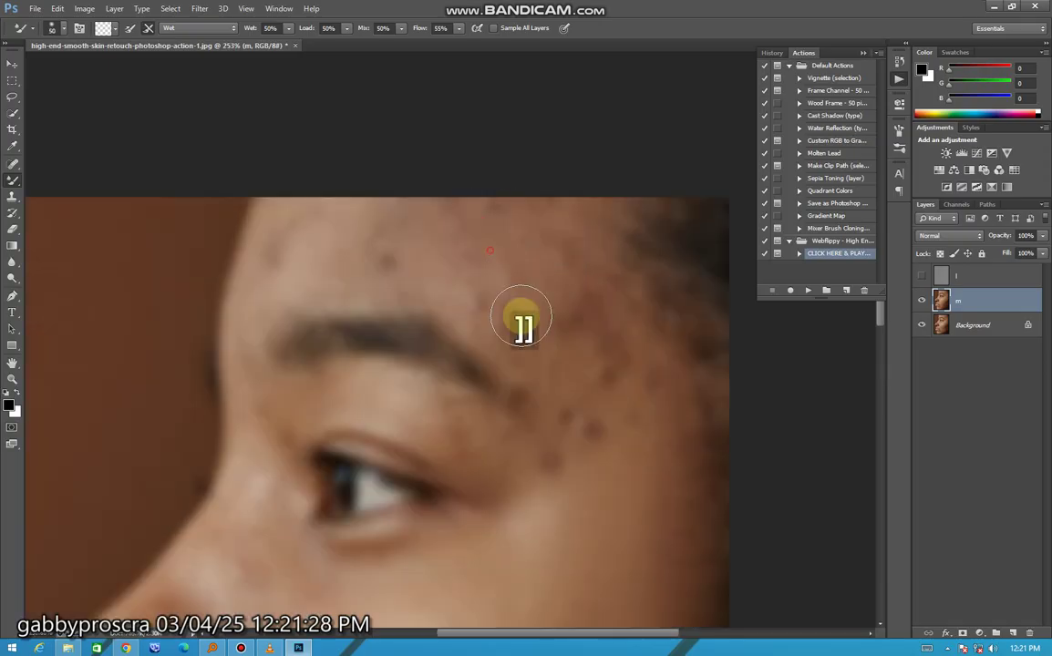
mouse_move(653, 467)
left_mouse_down()
mouse_move(625, 480)
mouse_move(619, 414)
mouse_move(590, 392)
mouse_move(594, 445)
mouse_move(603, 428)
mouse_move(703, 484)
left_mouse_up()
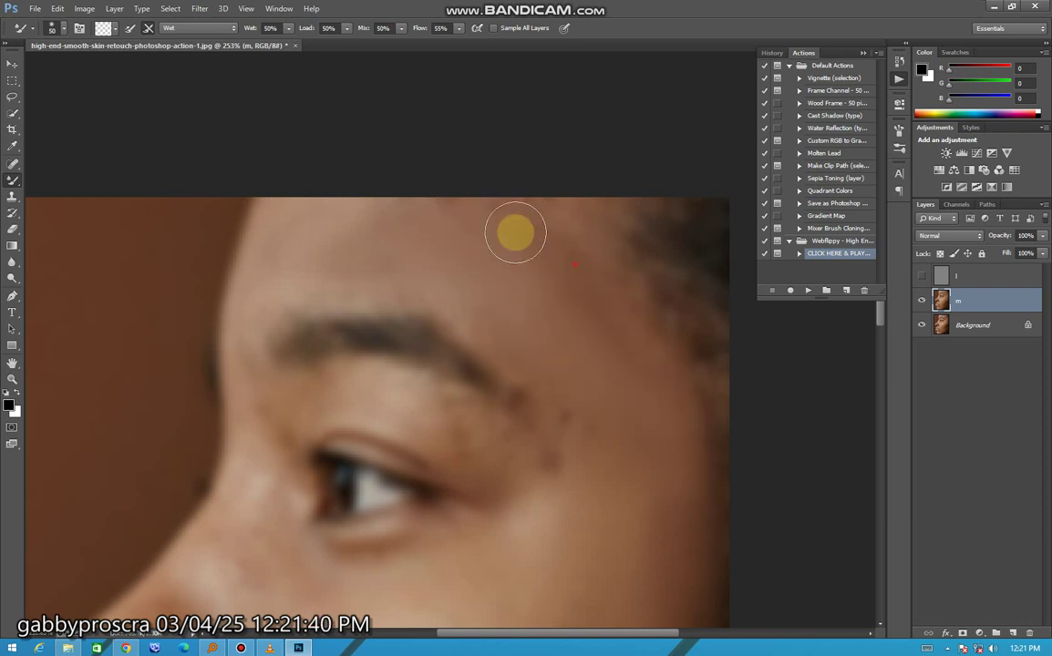
- Enlarge the brush to 70 and smooth the cheek toward the jaw, undoing the stroke
scroll(353, 222, "down", 3)
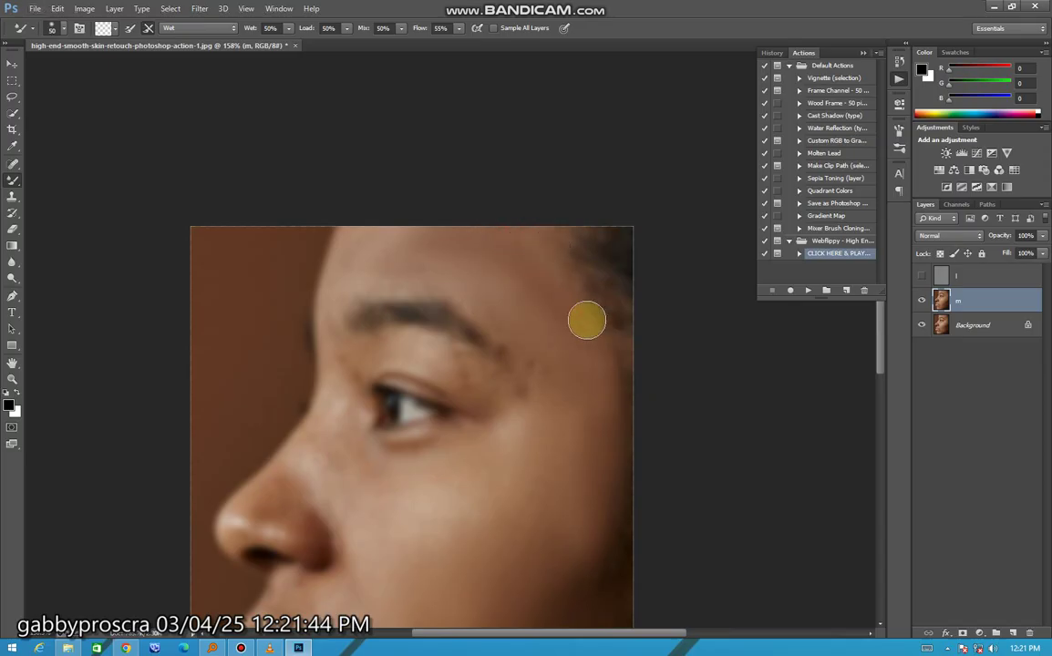
scroll(559, 341, "down", 5)
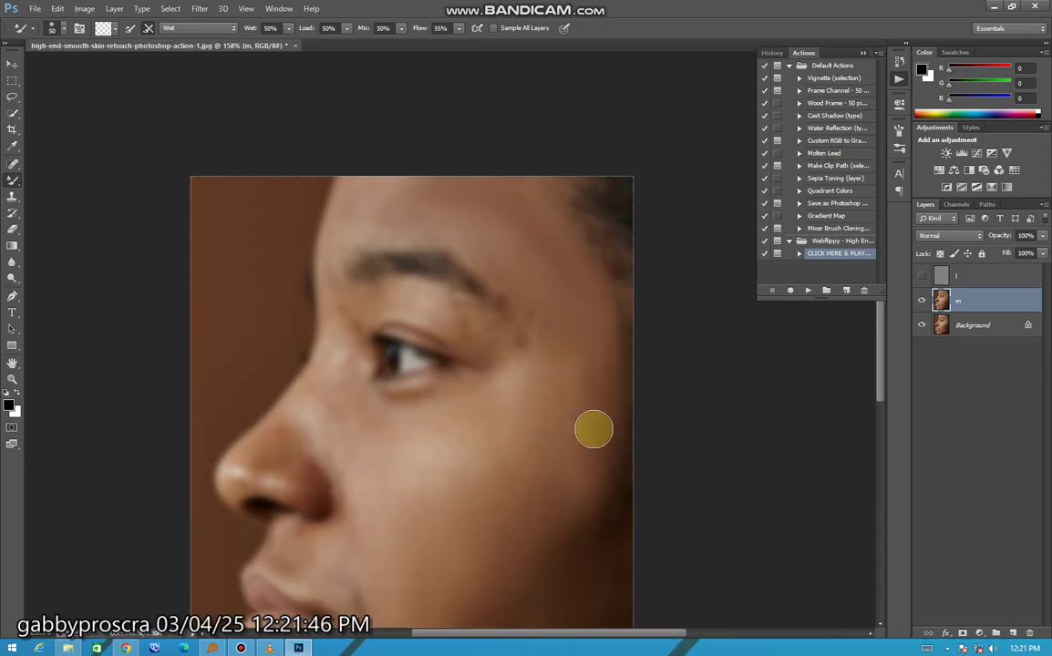
key("bracketright")
key("bracketright")
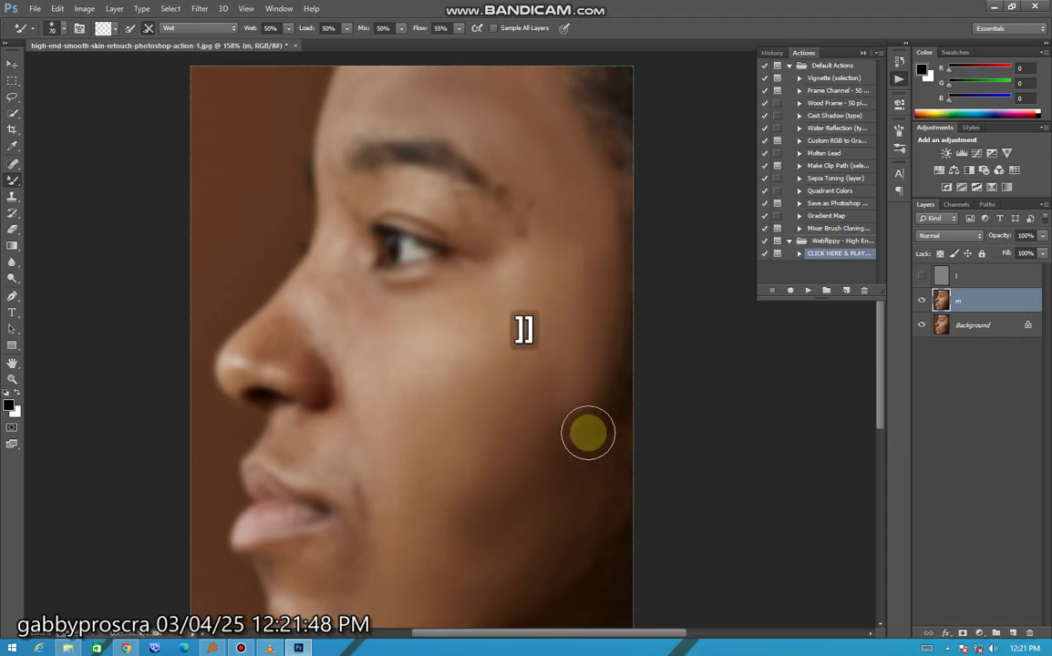
scroll(538, 438, "down", 2)
mouse_move(514, 429)
left_mouse_down()
mouse_move(423, 493)
mouse_move(417, 515)
mouse_move(452, 527)
mouse_move(406, 571)
mouse_move(475, 557)
mouse_move(583, 444)
mouse_move(571, 469)
mouse_move(584, 408)
mouse_move(615, 416)
mouse_move(549, 335)
mouse_move(404, 318)
mouse_move(378, 293)
mouse_move(422, 301)
left_mouse_up()
key("ctrl+alt+z")
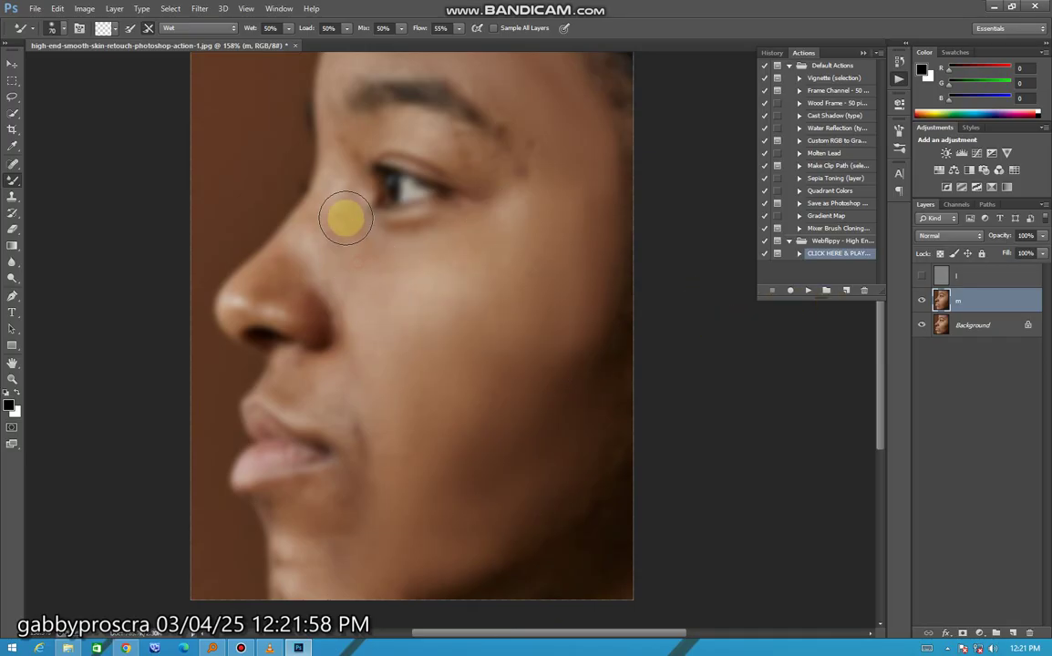
- Shrink the brush to 35 for finer blending around the nose and cheek
scroll(246, 192, "up", 4)
key("bracketleft")
key("bracketleft")
key("bracketleft")
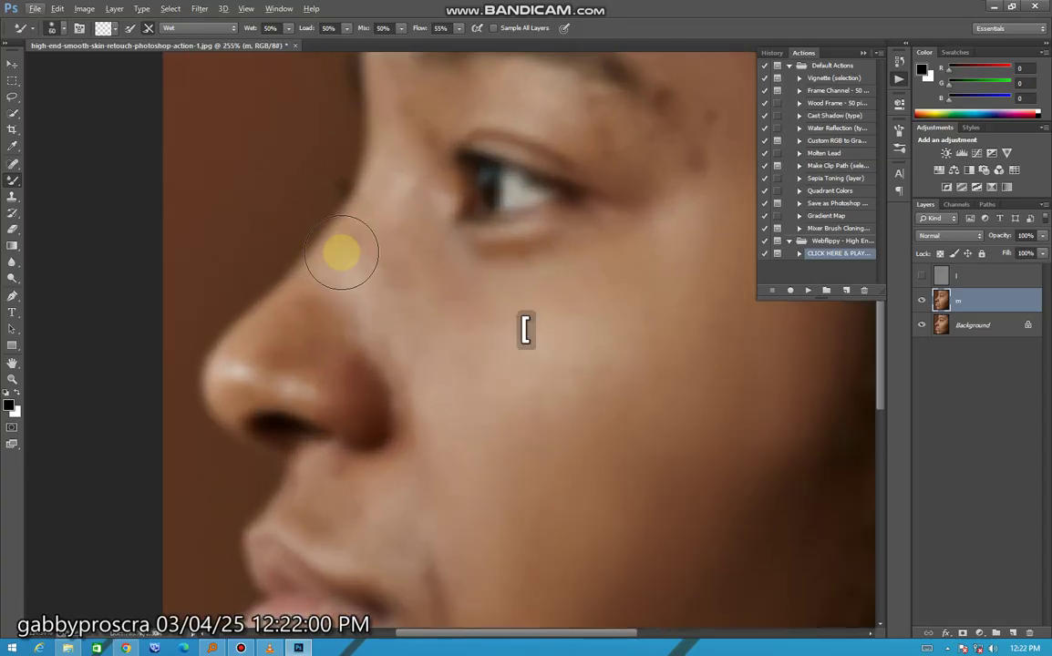
key("bracketleft")
key("bracketleft")
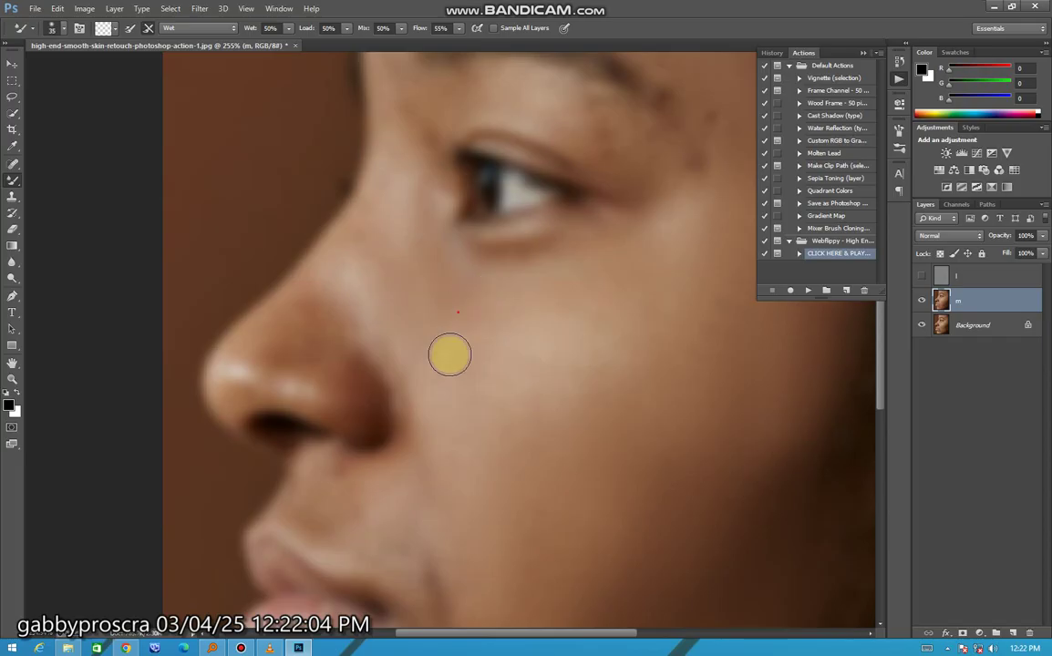
scroll(446, 375, "down", 1)
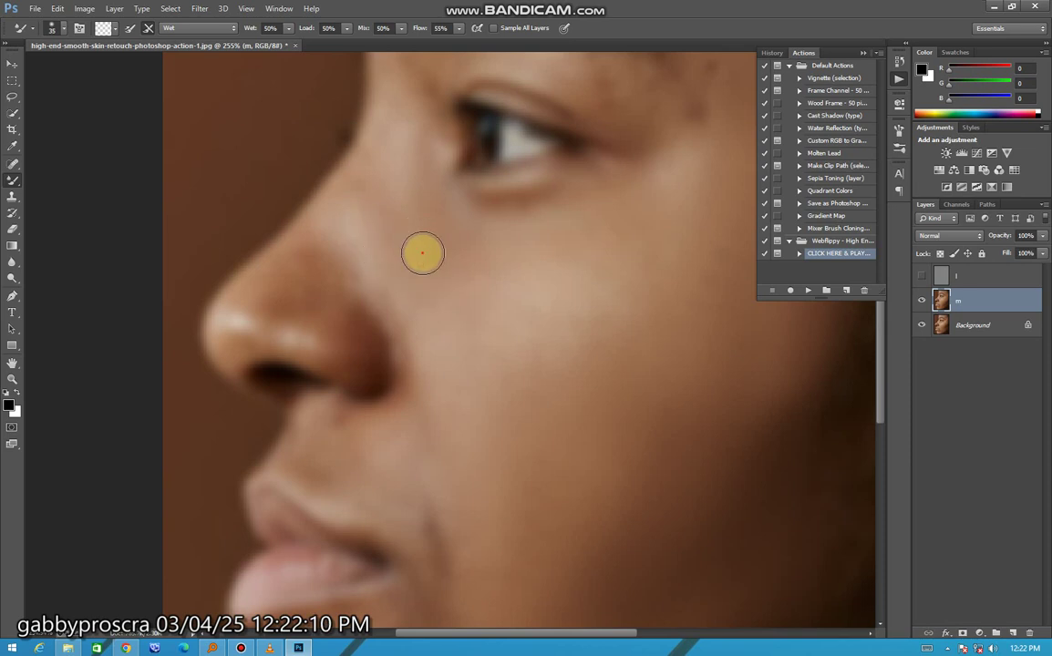
scroll(447, 274, "down", 2)
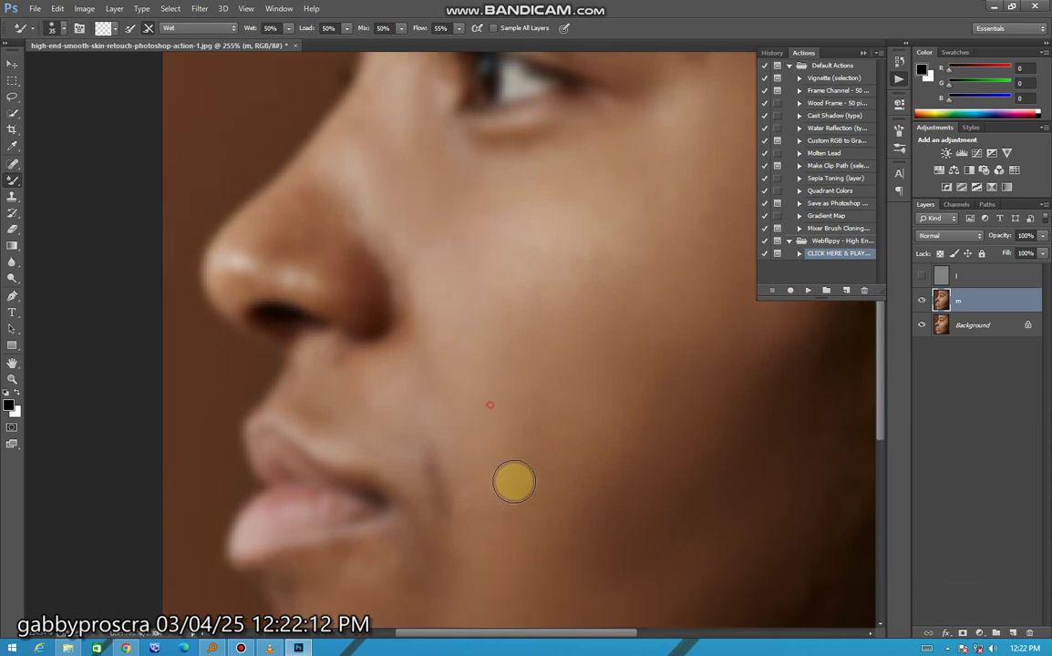
scroll(516, 447, "down", 4)
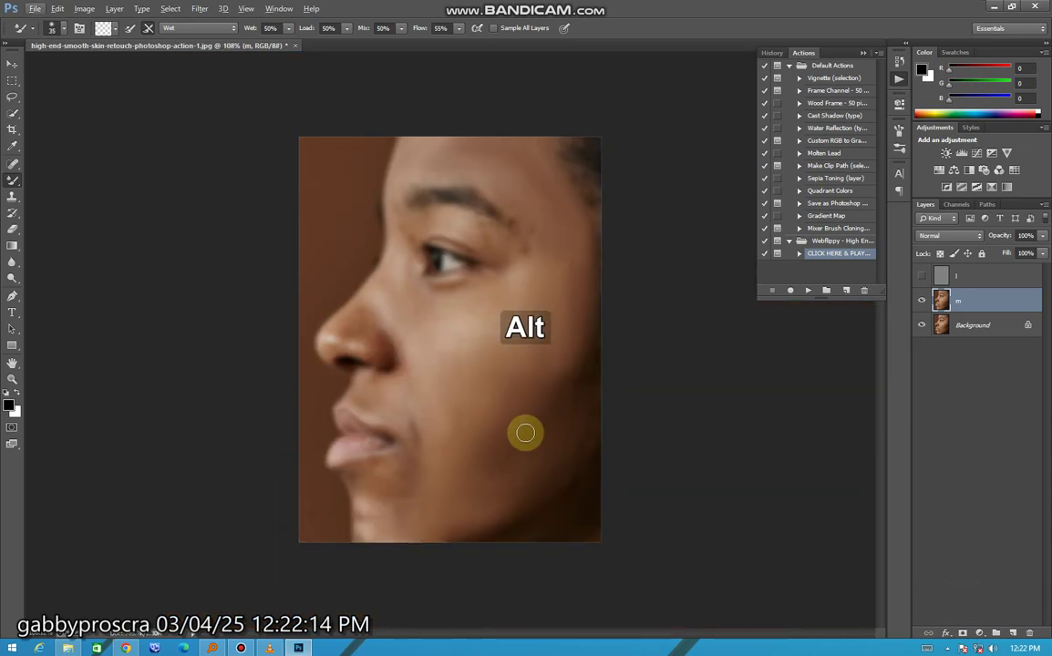
scroll(375, 553, "up", 2)
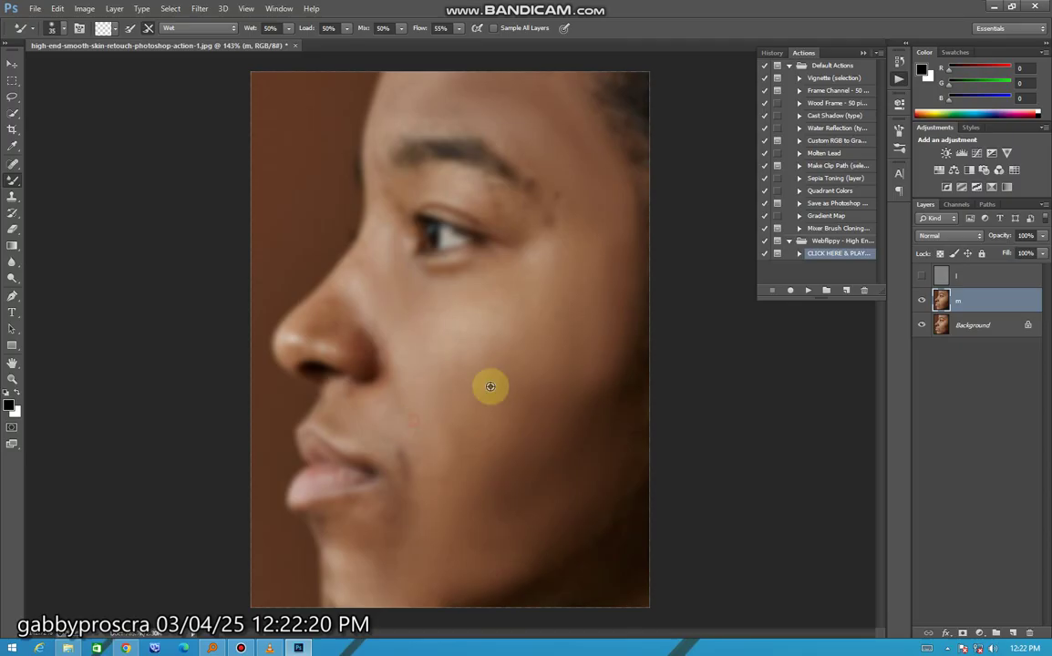
scroll(743, 329, "down", 3)
- Show layer l, duplicate Background, and merge that copy with layers m and l into l
left_click(921, 276)
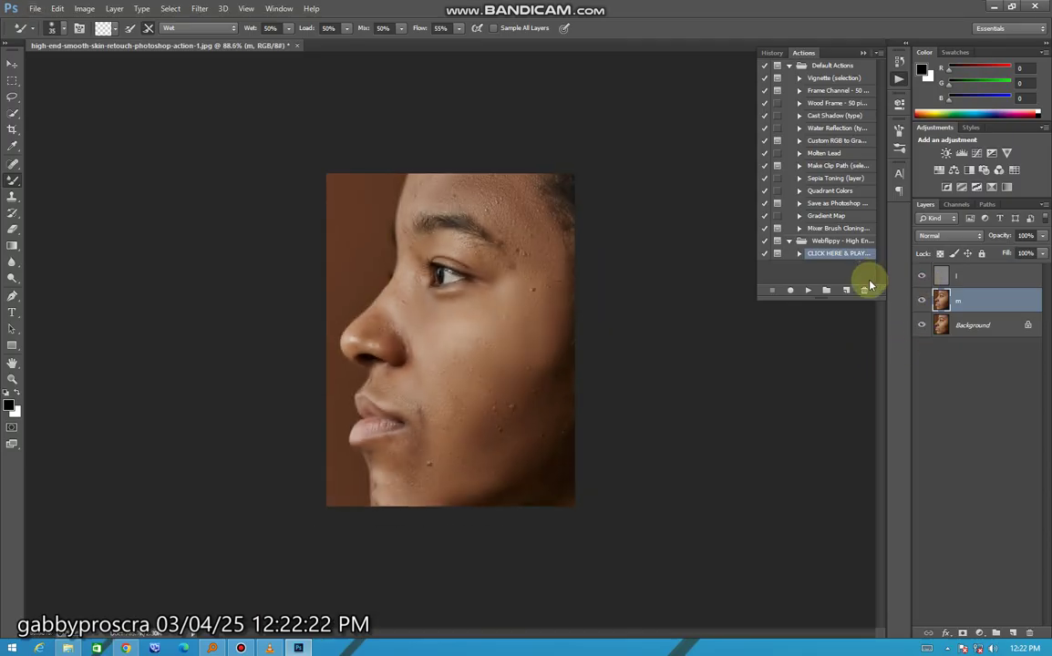
scroll(604, 326, "up", 1)
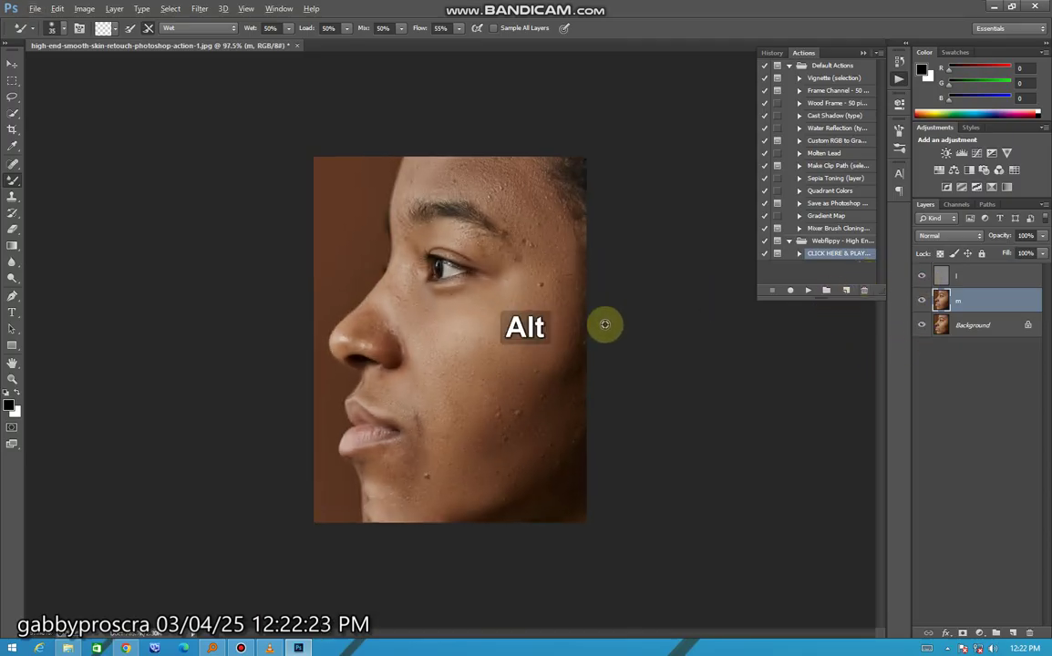
left_click(992, 336)
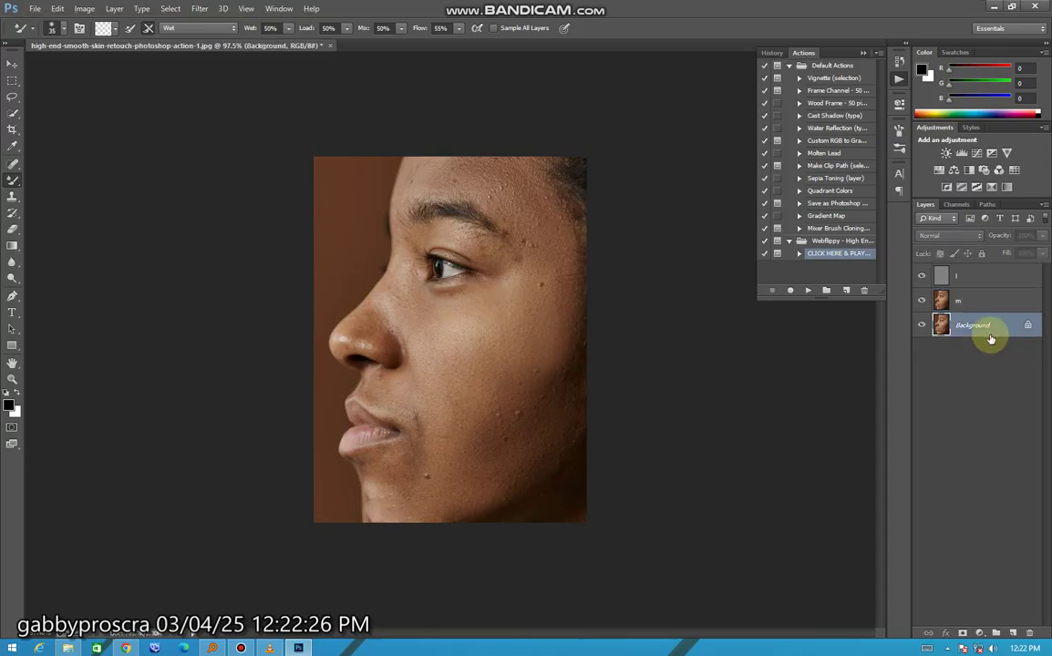
key("ctrl+j")
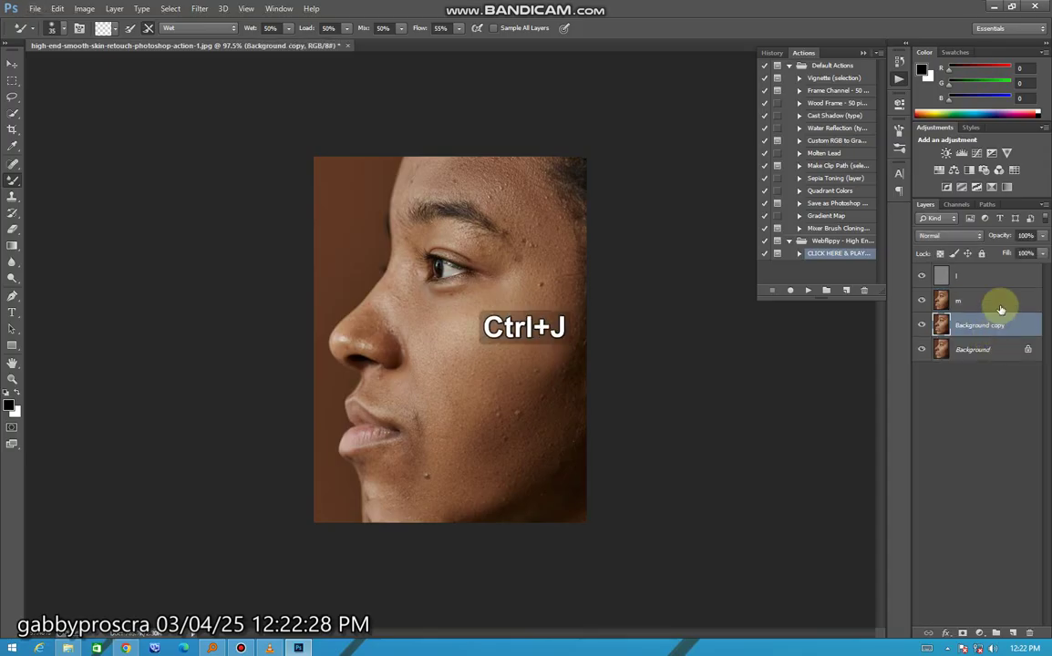
left_click(993, 296, "ctrl")
left_click(994, 276, "ctrl")
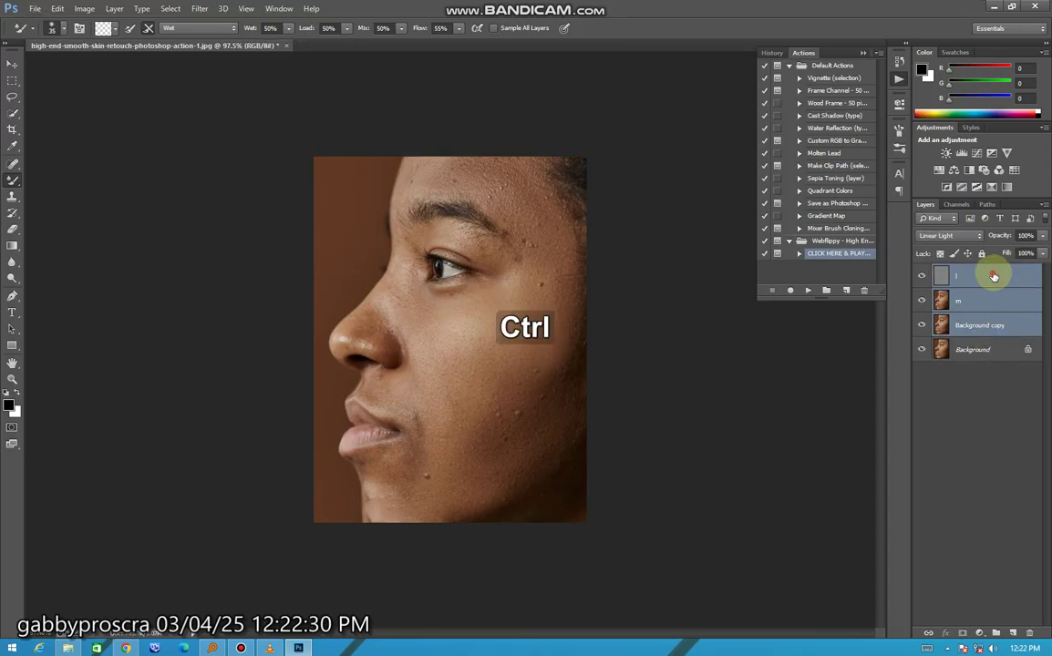
right_click(994, 276)
left_click(866, 442)
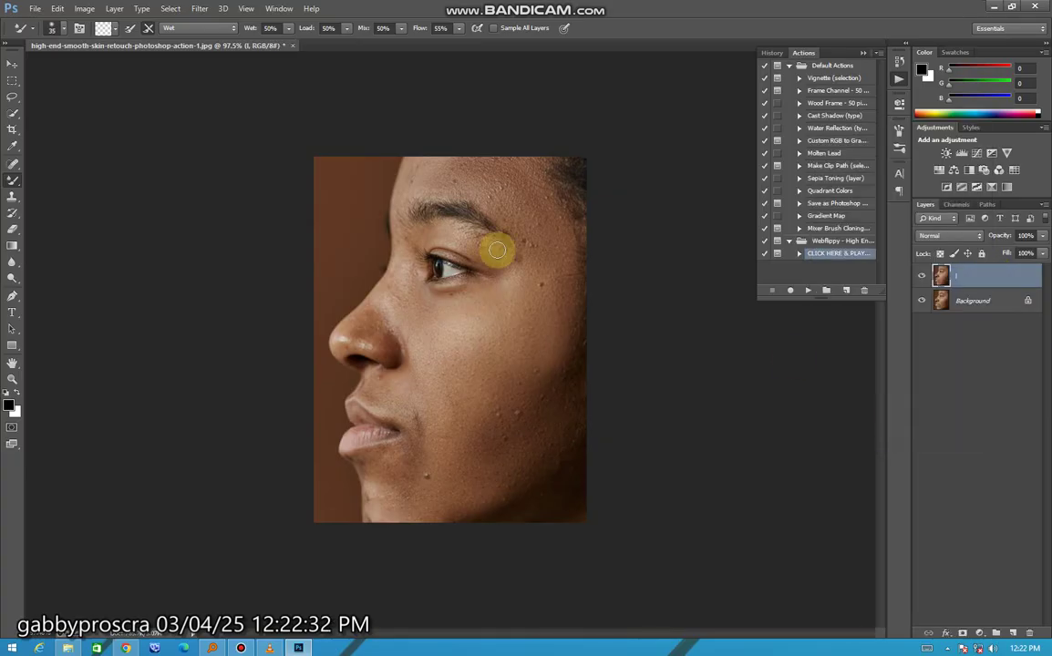
- Switch to the Spot Healing Brush and heal the dark spots on the lower cheek
right_click(14, 167)
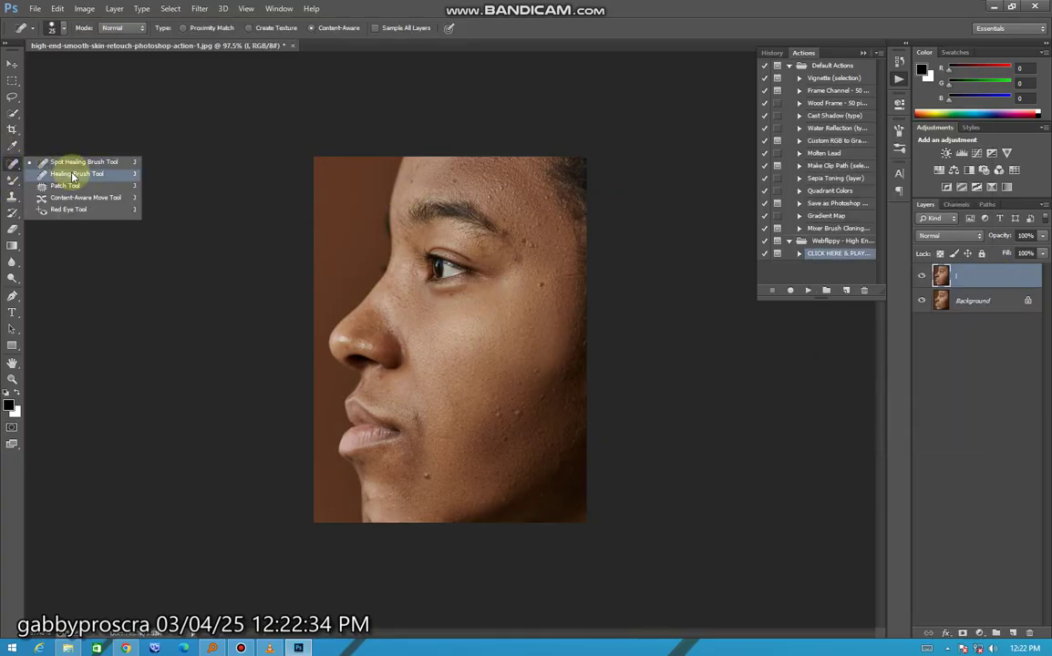
left_click(69, 164)
scroll(448, 339, "up", 3)
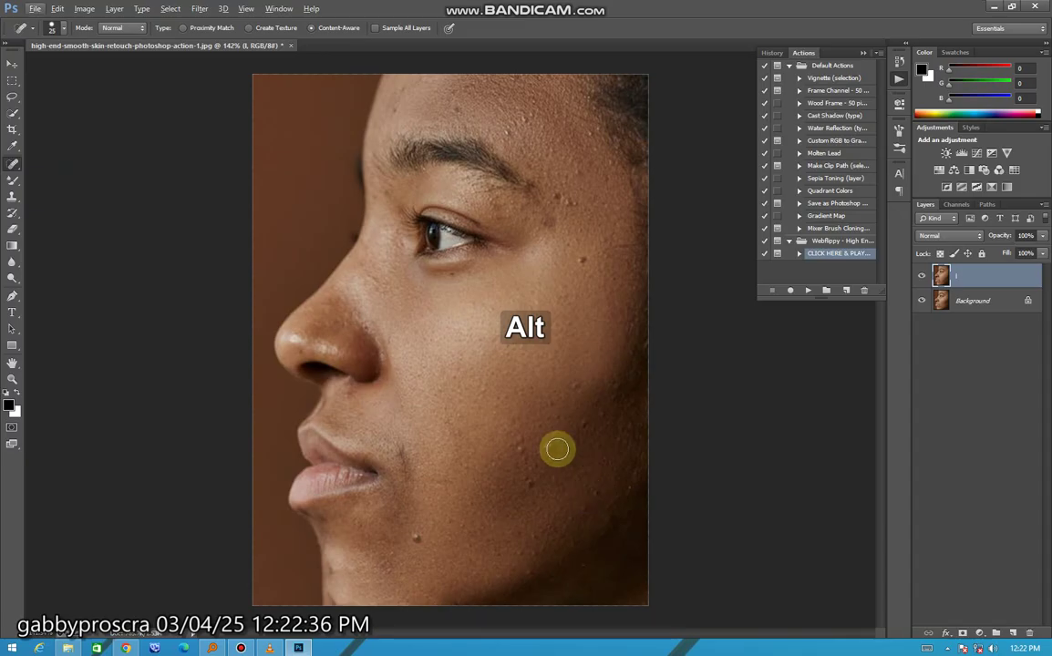
left_click(519, 456)
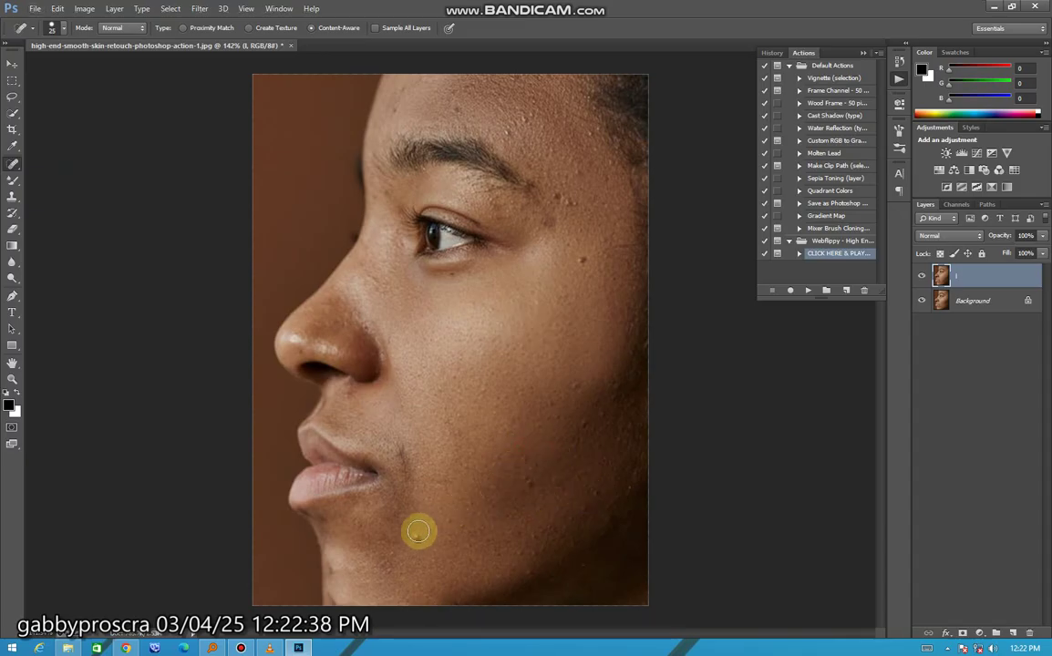
left_click(521, 422)
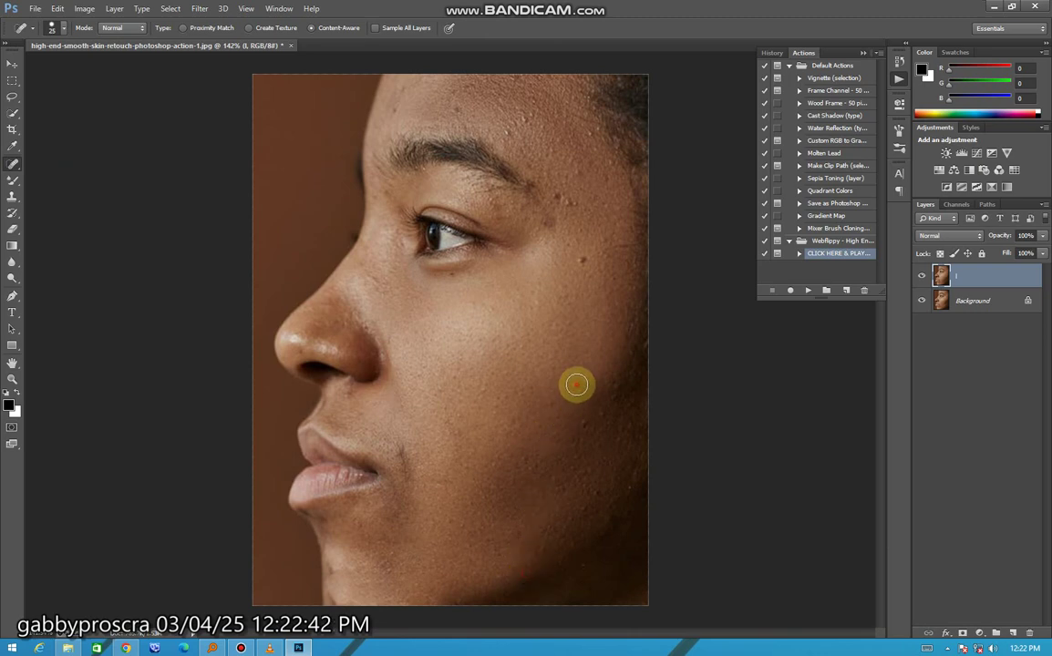
left_click_drag(579, 422, 566, 420)
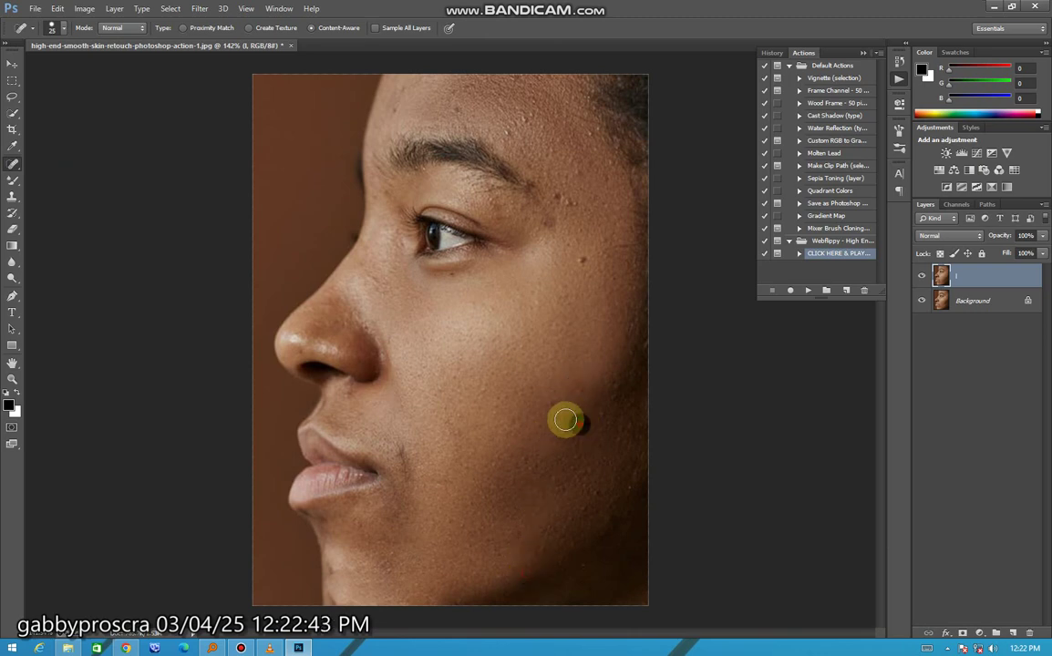
- Heal the remaining blemishes on the upper cheek, forehead, temple, lower cheek and chin
left_click(580, 260)
left_click(510, 129)
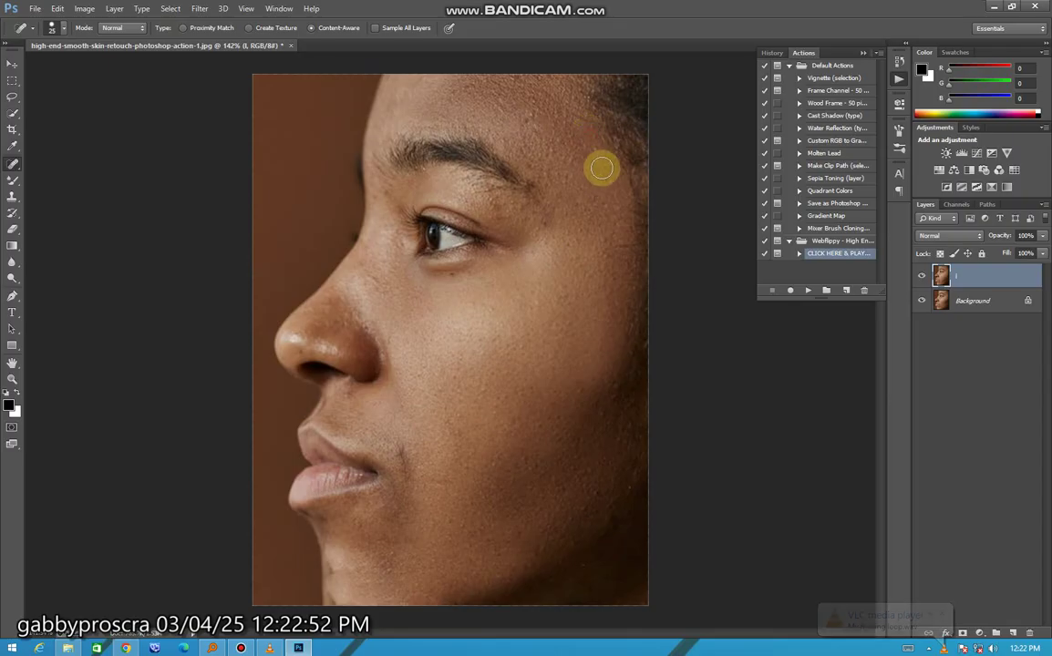
left_click_drag(592, 153, 609, 164)
mouse_move(602, 417)
left_mouse_down()
mouse_move(638, 350)
mouse_move(629, 332)
left_mouse_up()
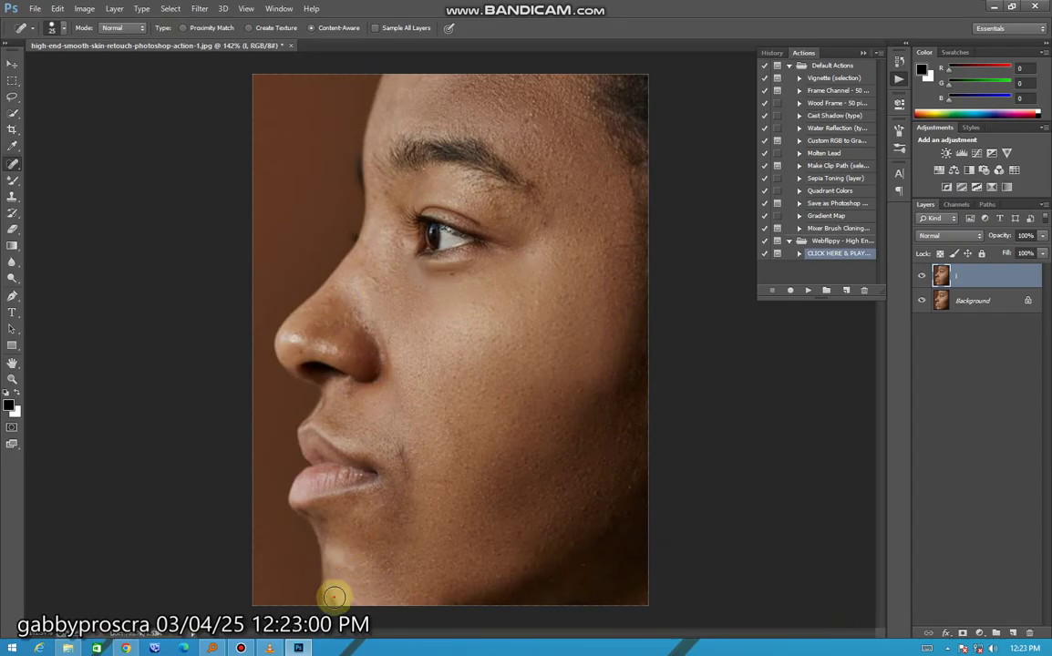
left_click(522, 465, "alt")
- Undo the last Spot Healing Brush stroke near the chin and zoom the view to 130%
key("ctrl")
key("ctrl+z")
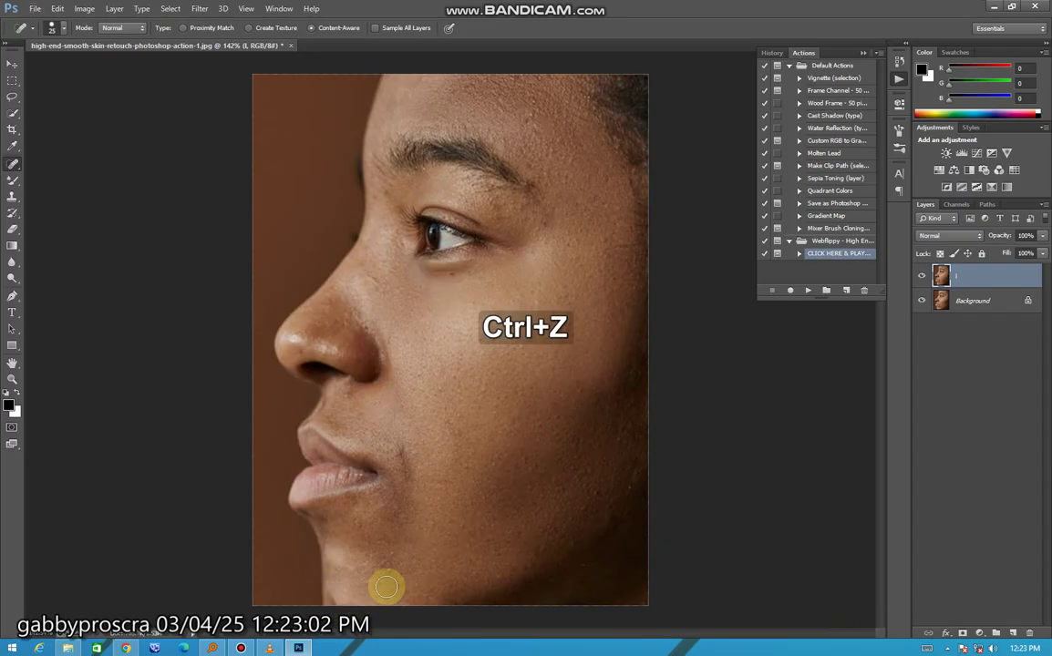
scroll(524, 390, "down", 2)
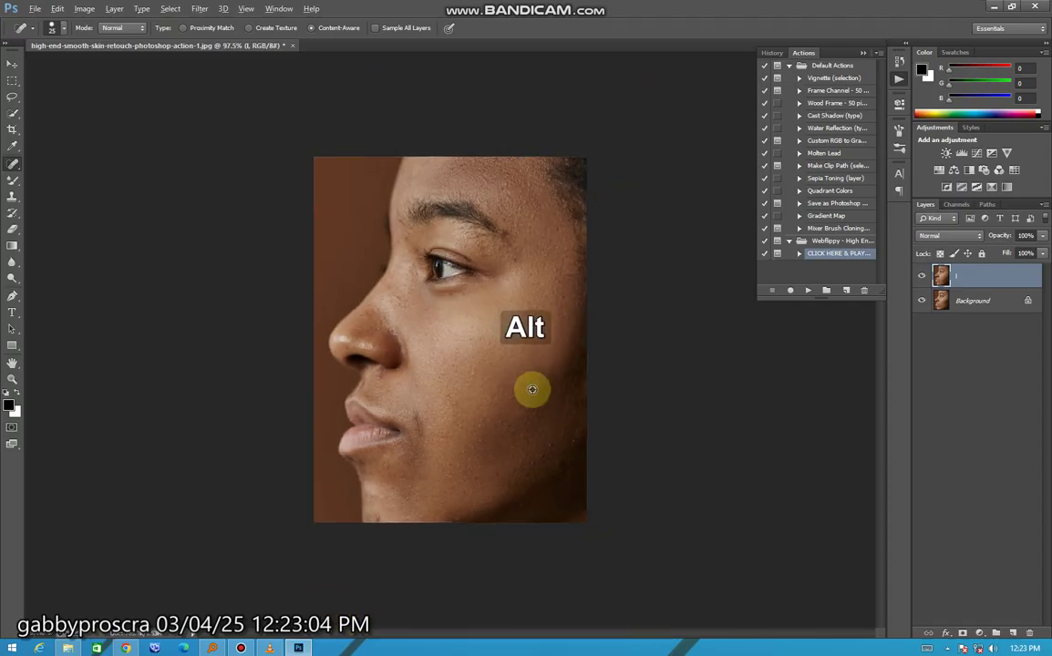
scroll(584, 143, "up", 3)
scroll(582, 250, "down", 2)
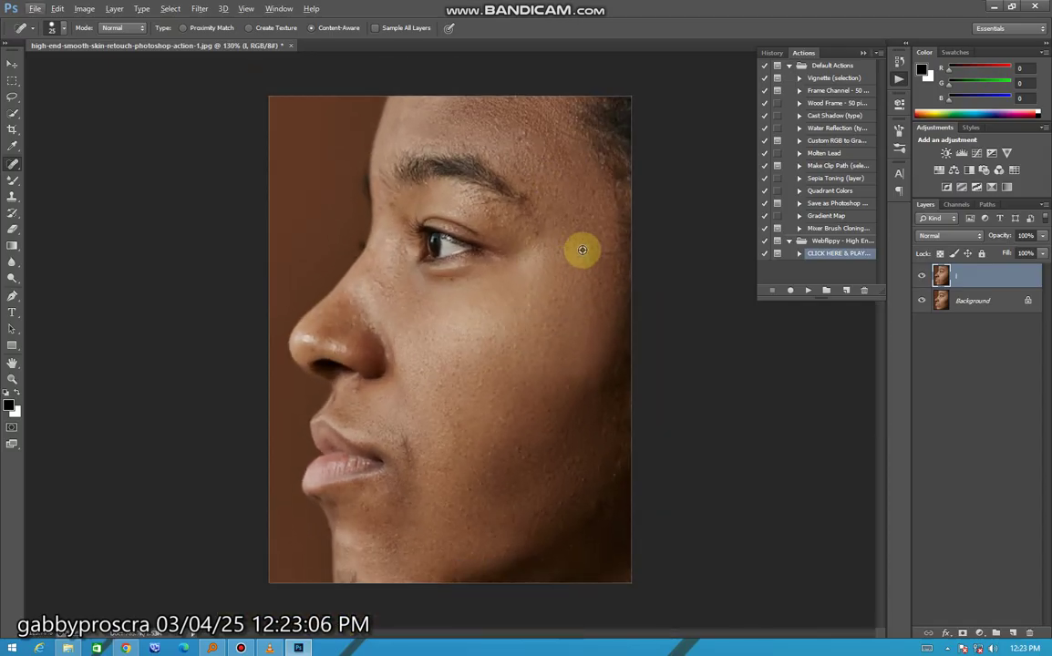